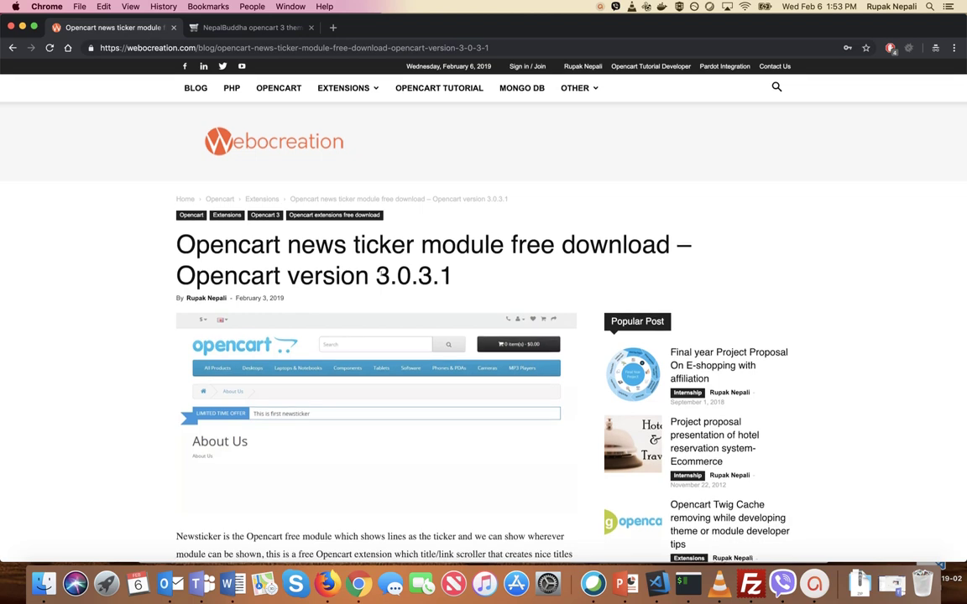
Download the Newsticker module zip from the Webocreation blog post and bring FileZilla forward.
scroll(381, 275, down, 2)
scroll(381, 275, down, 3)
scroll(381, 275, down, 2)
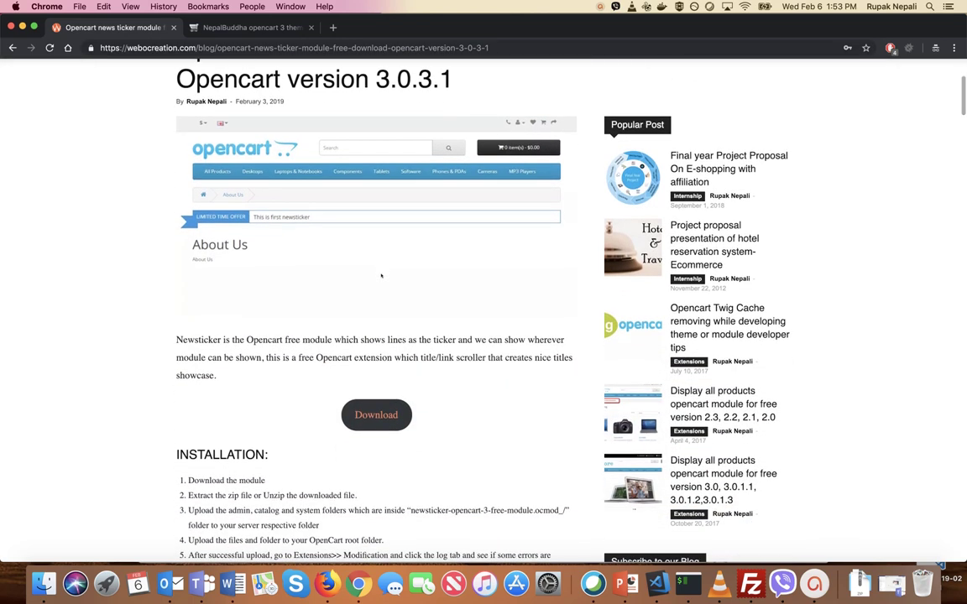
scroll(381, 275, down, 1)
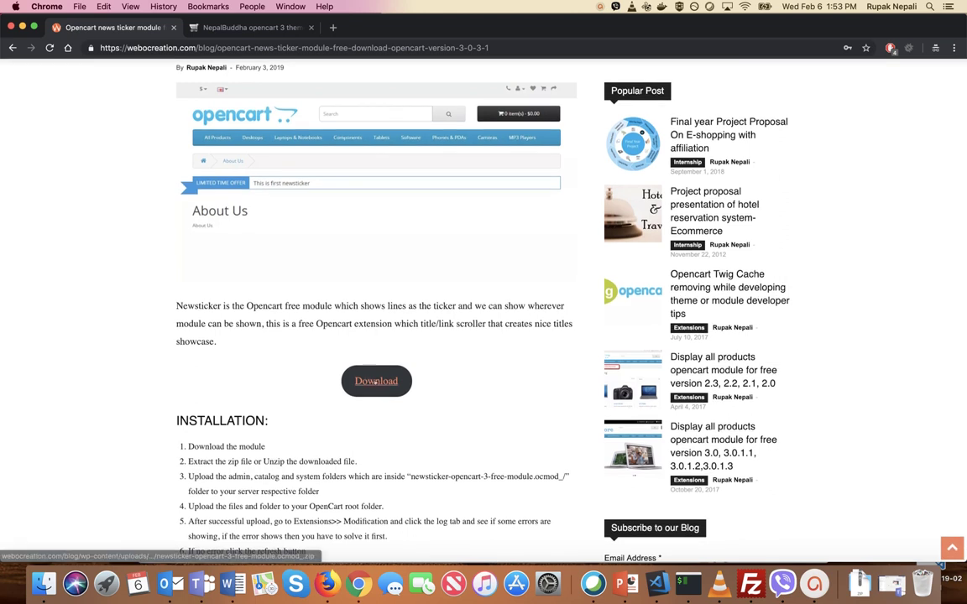
click(376, 382)
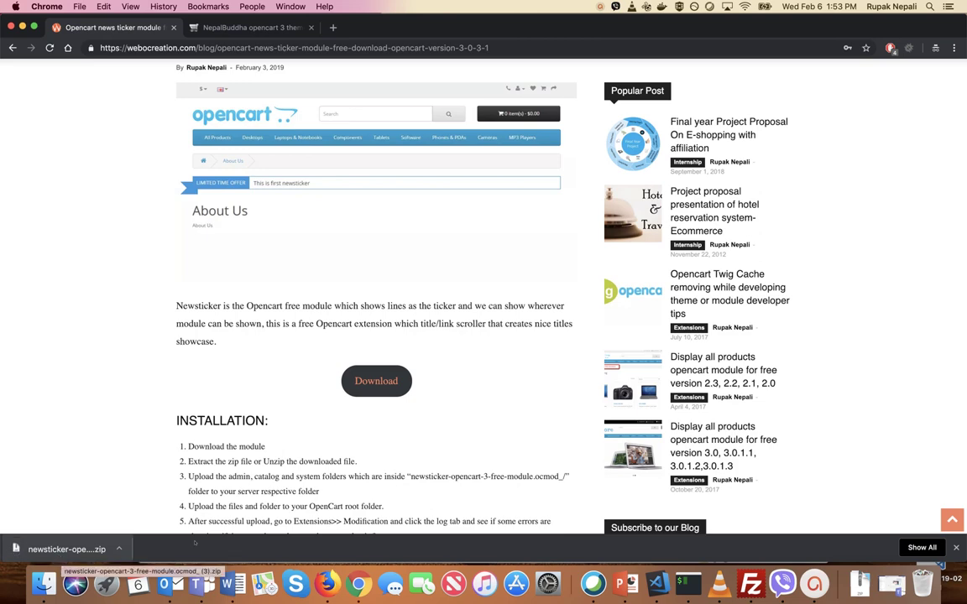
click(727, 583)
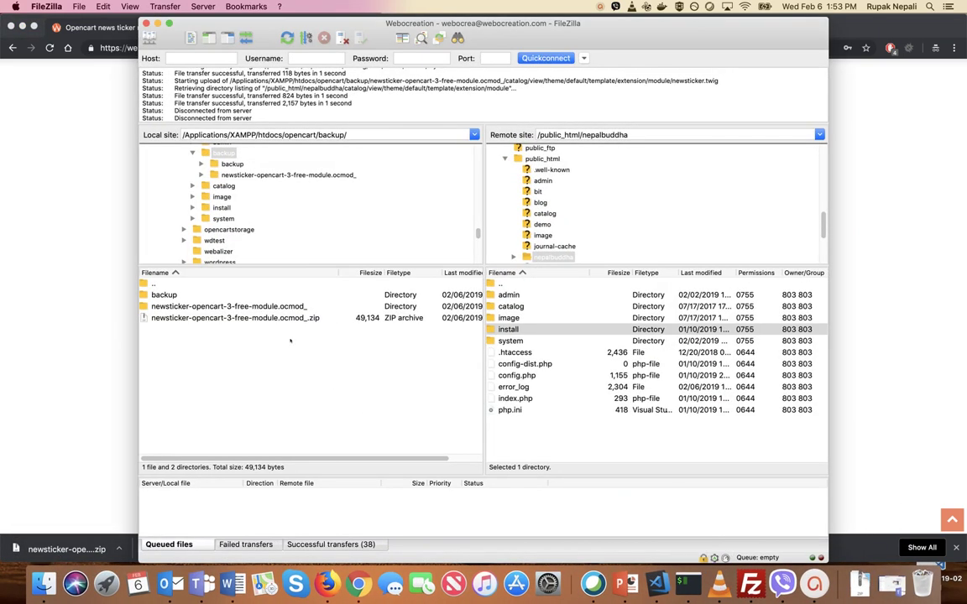
Upload the admin, catalog and system folders from newsticker-opencart-3-free-module.ocmod_ to the remote nepalbuddha site.
click(175, 307)
double_click(175, 307)
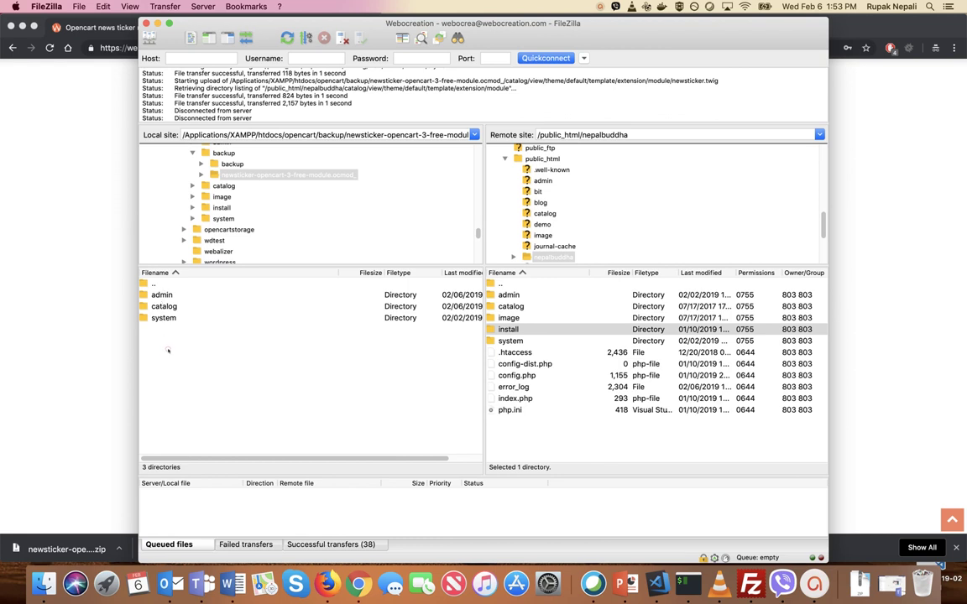
click(508, 296)
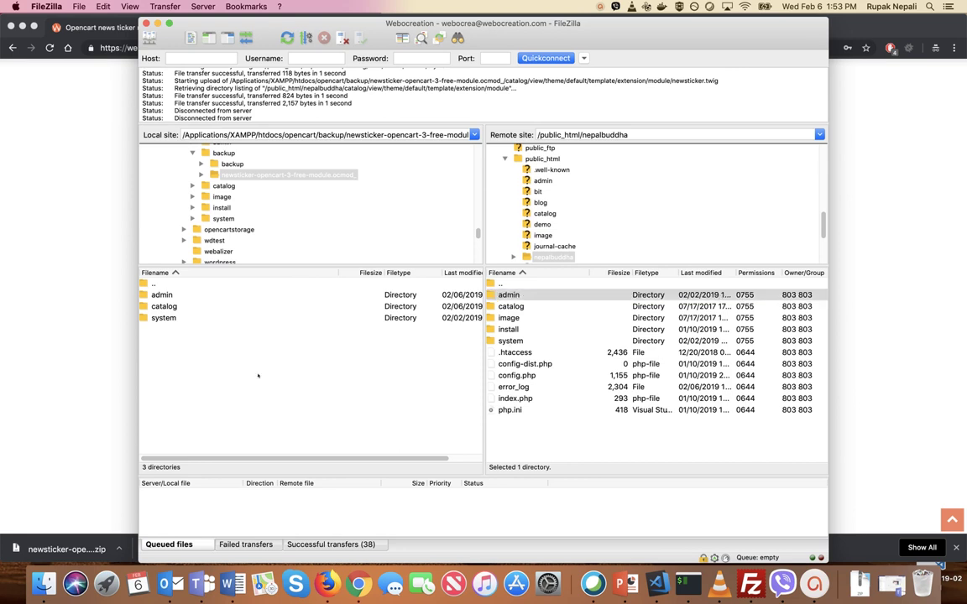
click(185, 327)
click(156, 295)
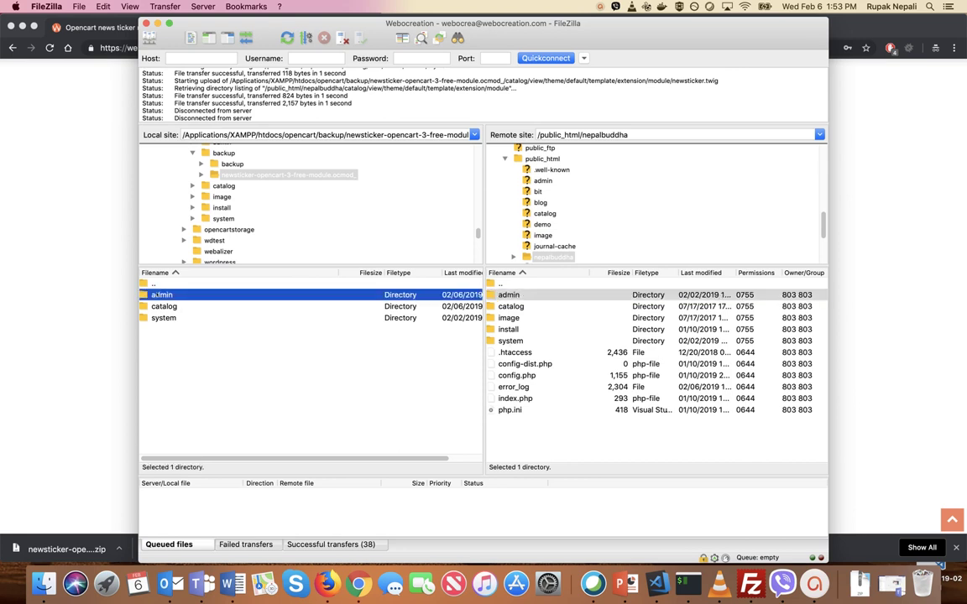
shift+click(156, 319)
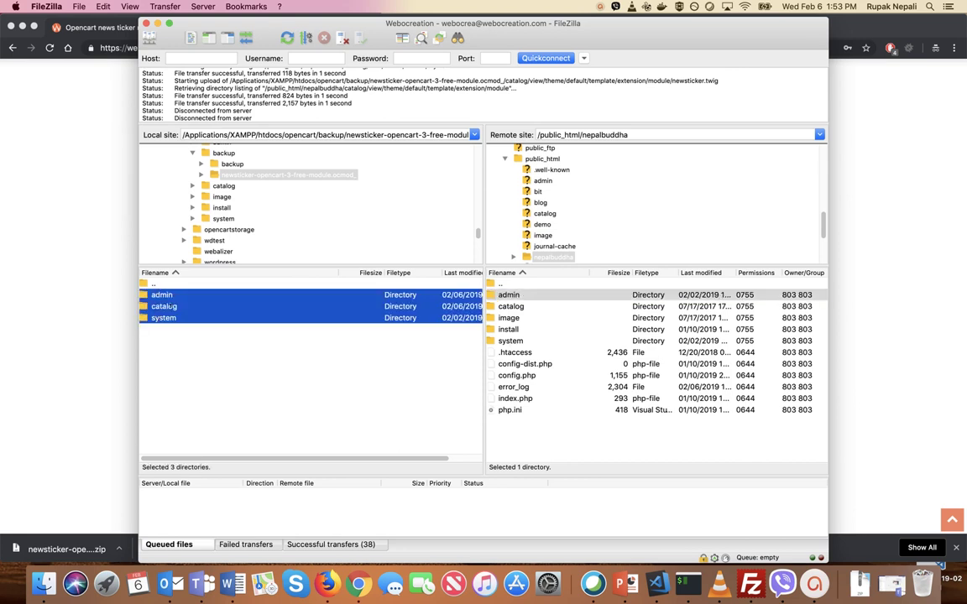
right_click(172, 304)
click(187, 303)
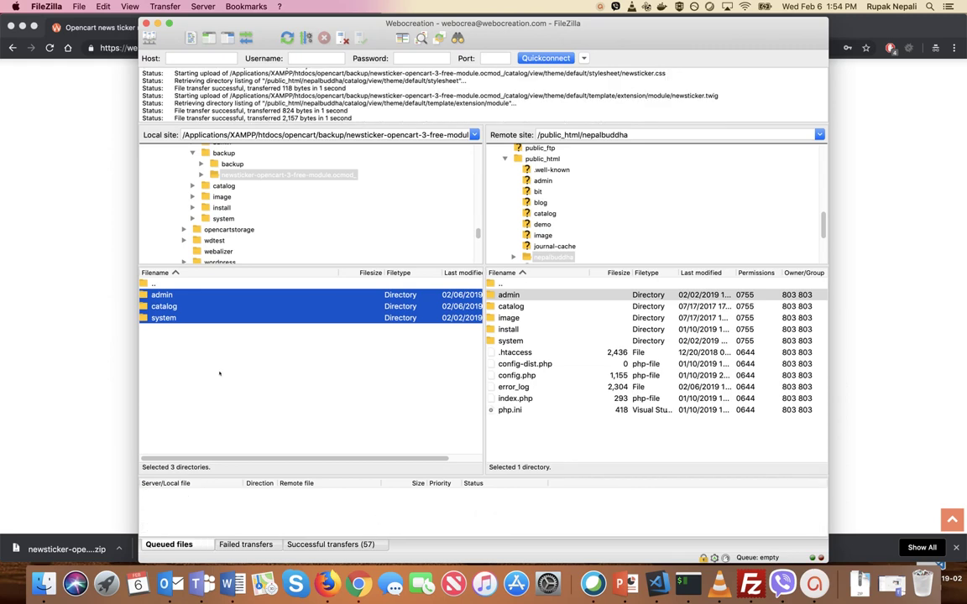
Load the store's admin login page by appending 'admin' to the storefront URL.
click(87, 309)
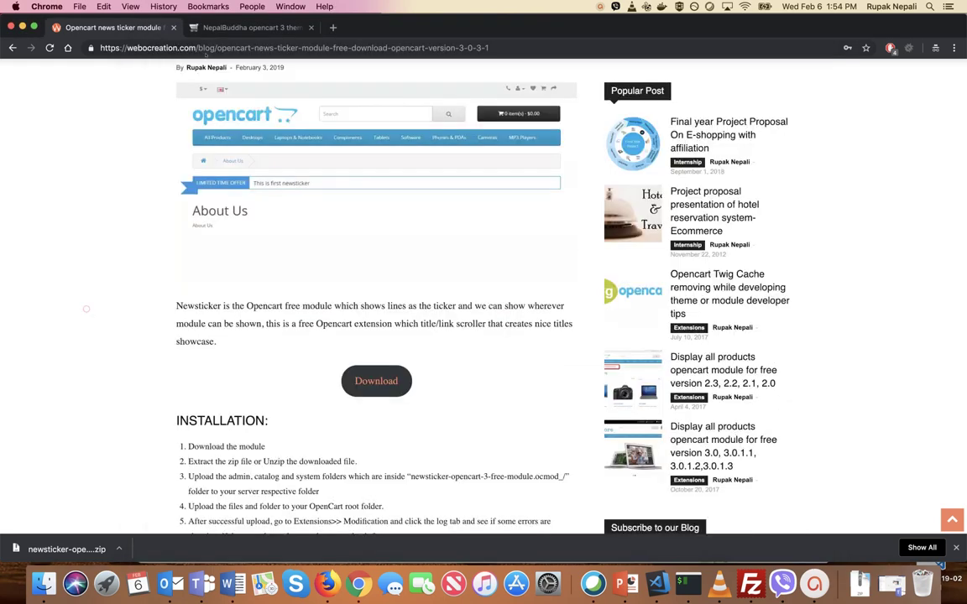
key(ctrl+Tab)
click(251, 48)
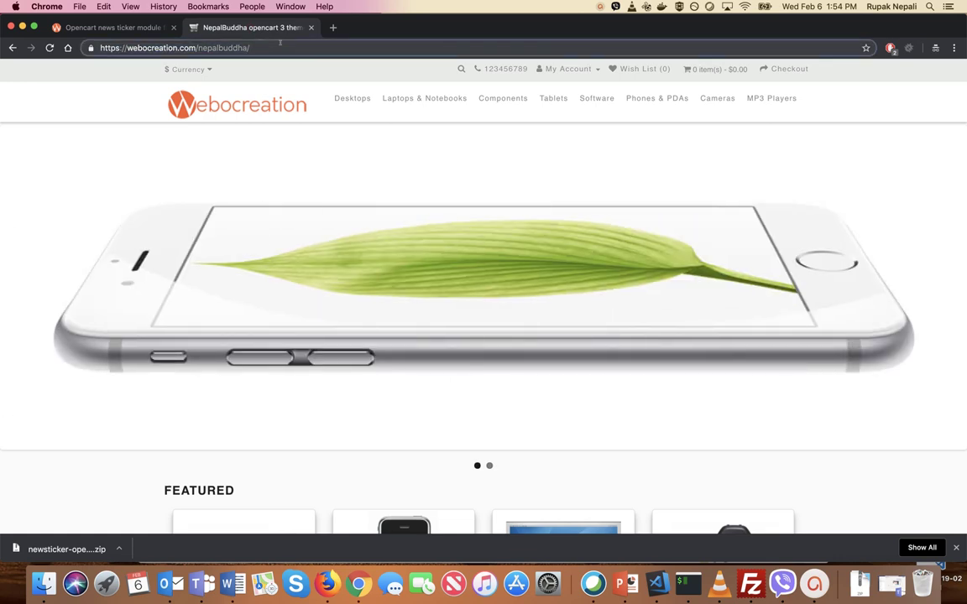
text(admin)
key(Return)
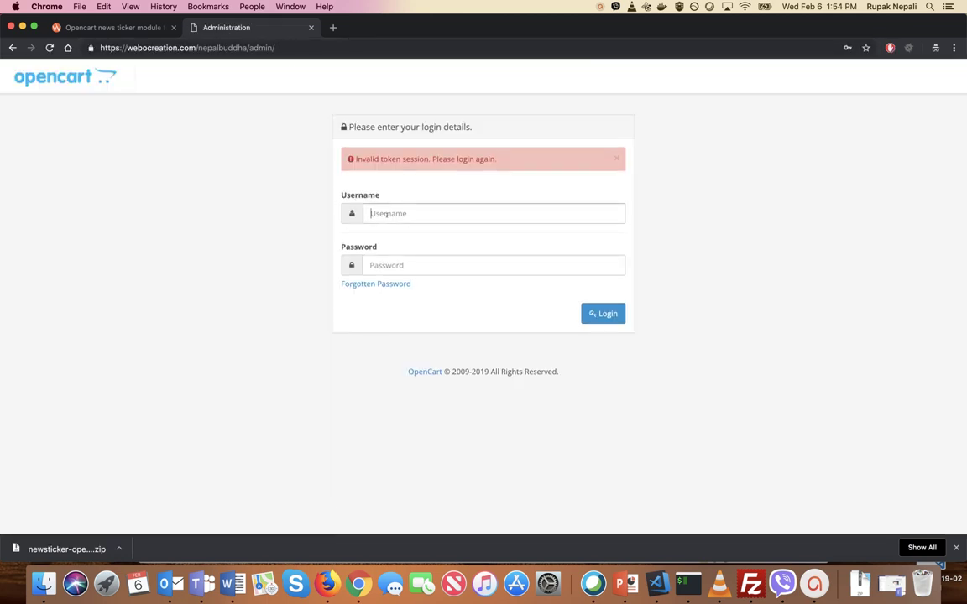
Log into the admin area with the saved admin credentials.
click(388, 214)
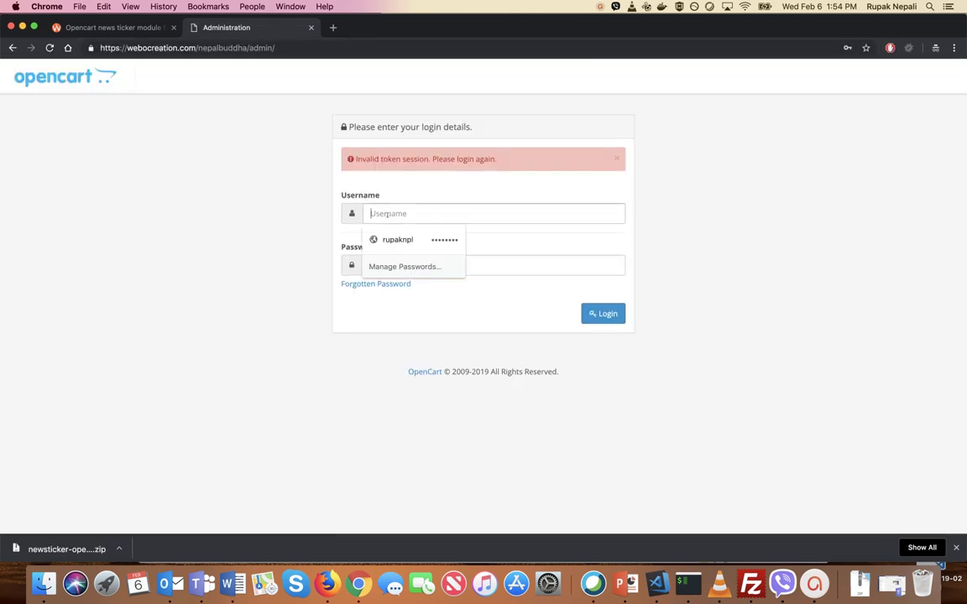
click(400, 239)
click(611, 314)
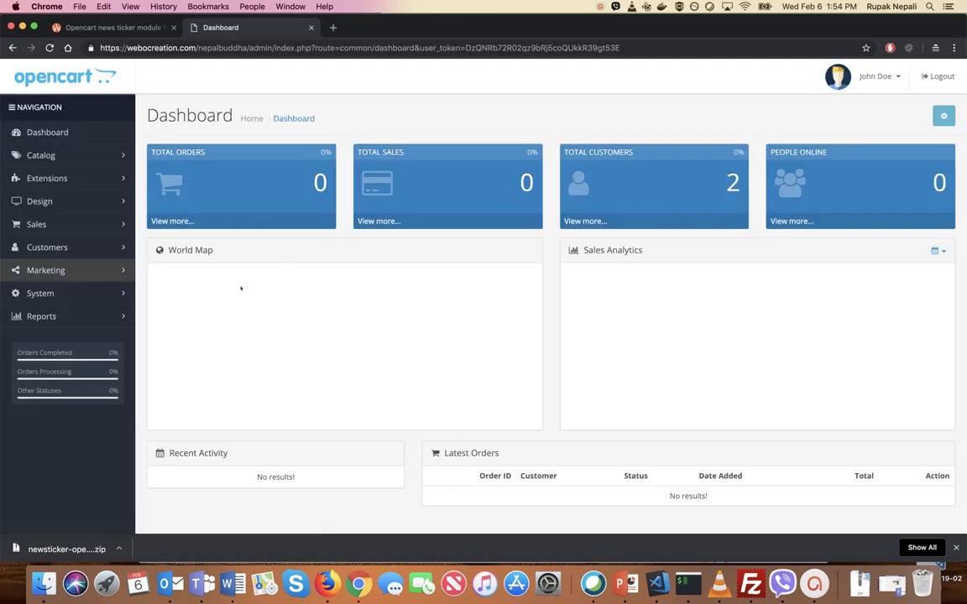
Show the Extensions list filtered to Modules.
click(50, 178)
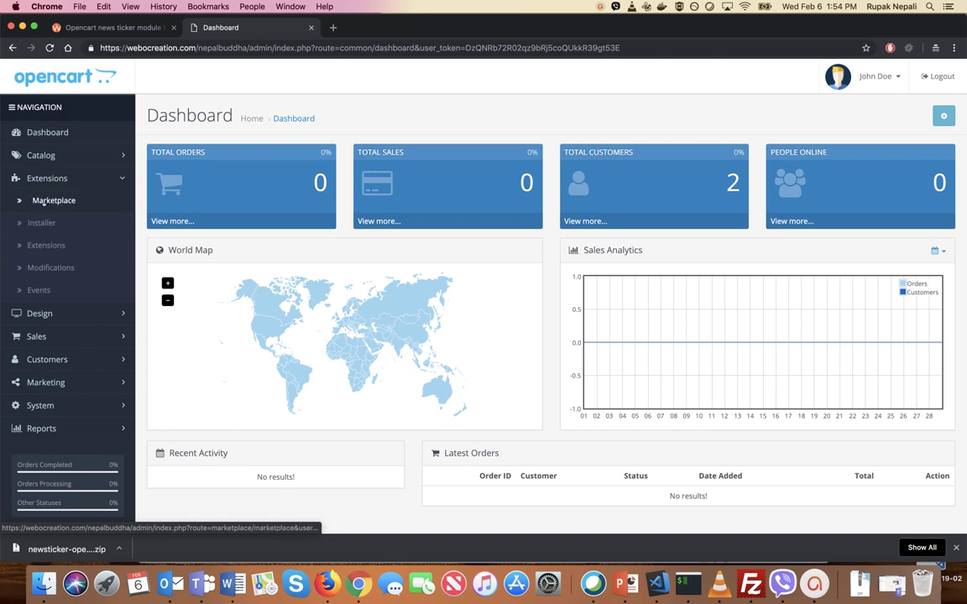
click(42, 245)
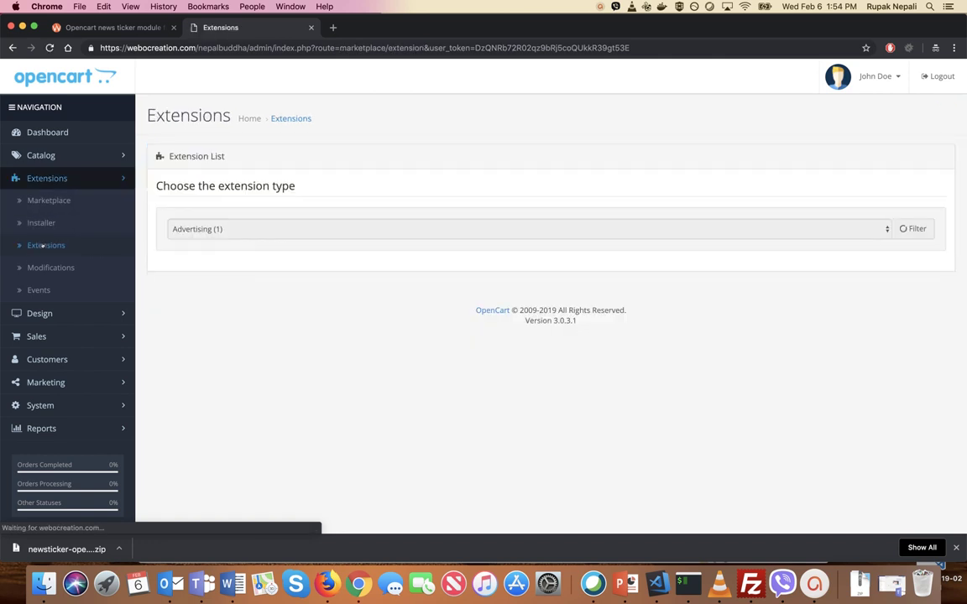
click(241, 229)
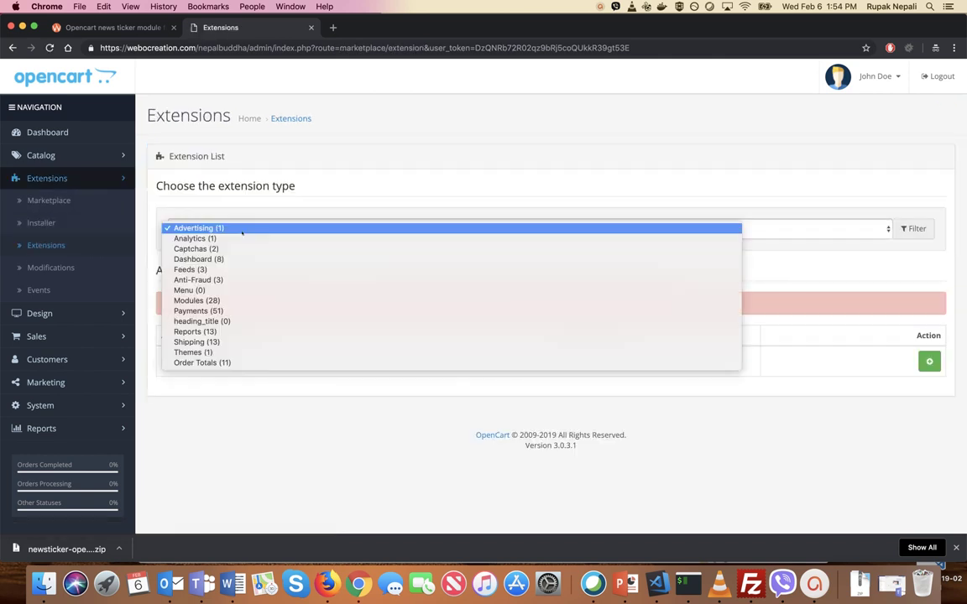
click(202, 300)
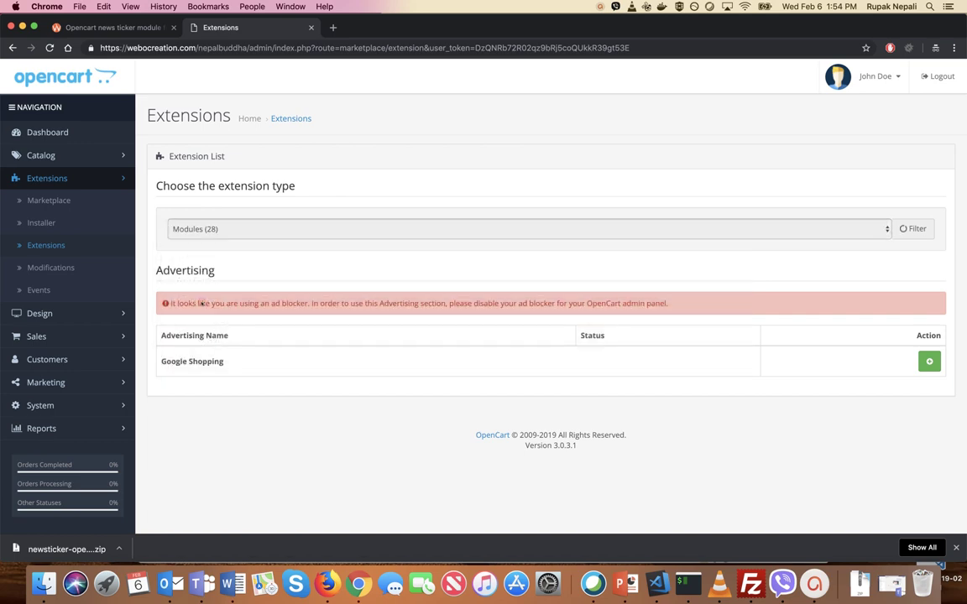
Install the Newsticker module and open its edit page.
scroll(274, 361, down, 1)
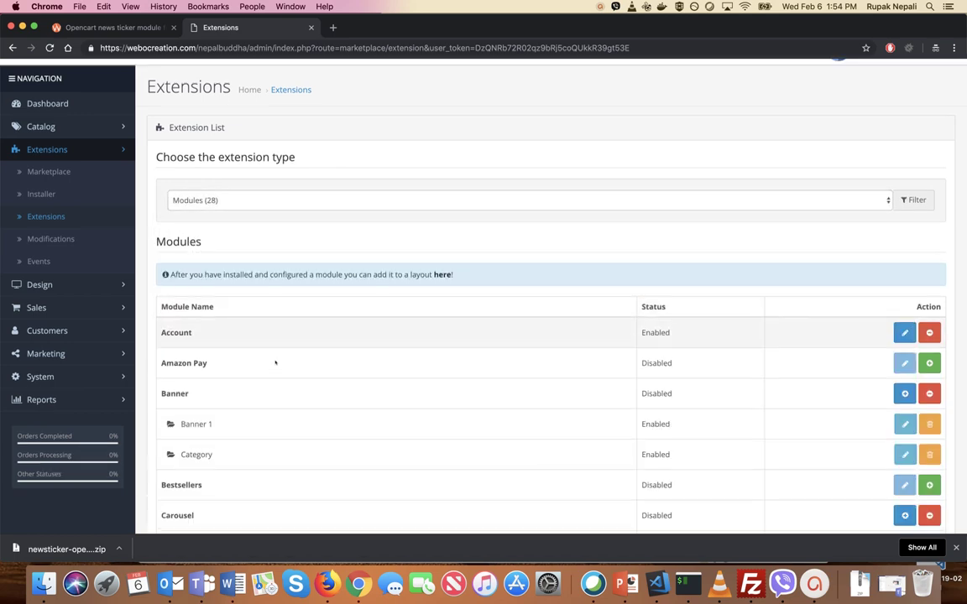
scroll(275, 362, down, 5)
scroll(274, 362, down, 5)
scroll(275, 361, down, 2)
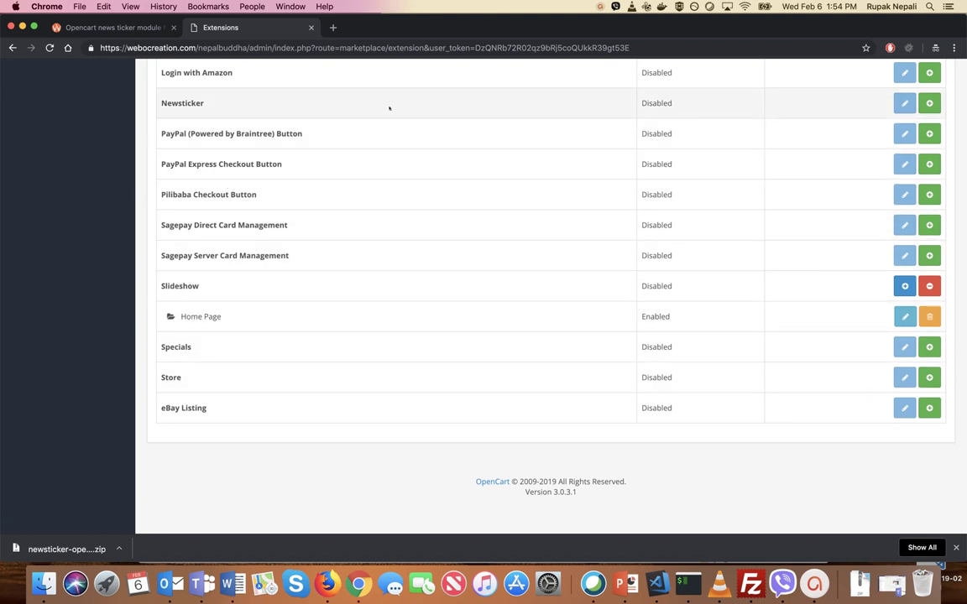
click(929, 103)
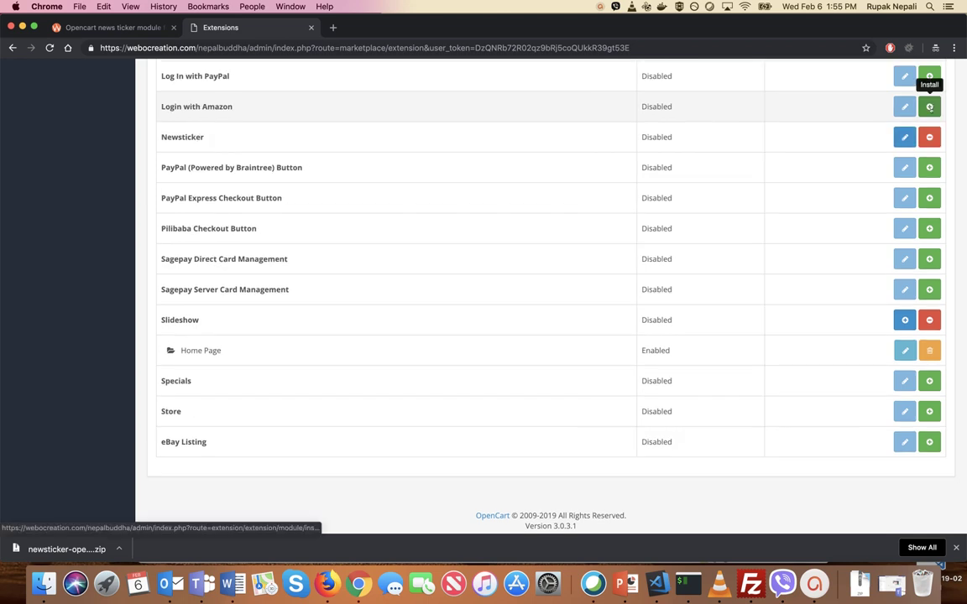
click(904, 136)
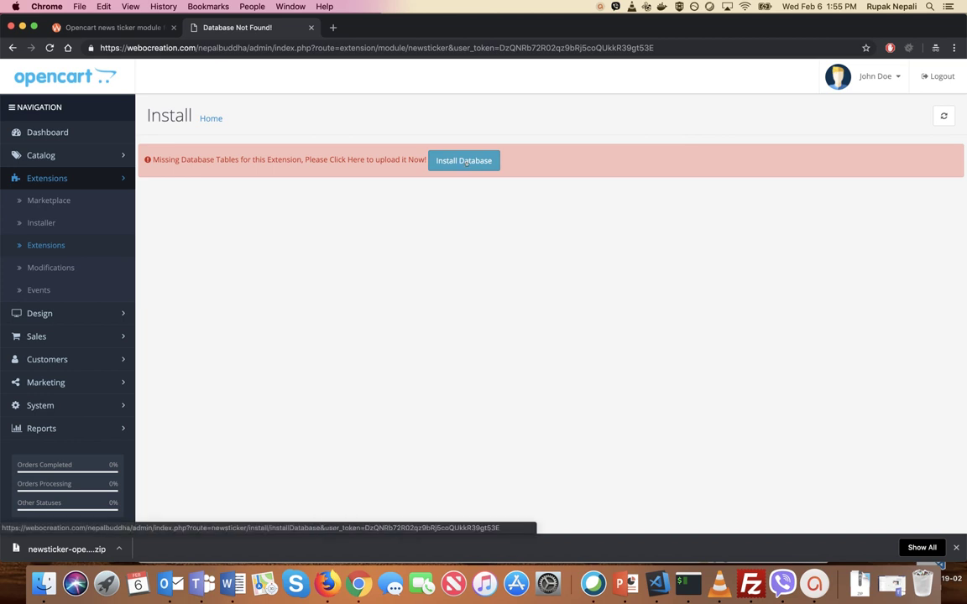
Try Install Database (refused with Permission Denied), then open System > Users > User Groups.
click(467, 162)
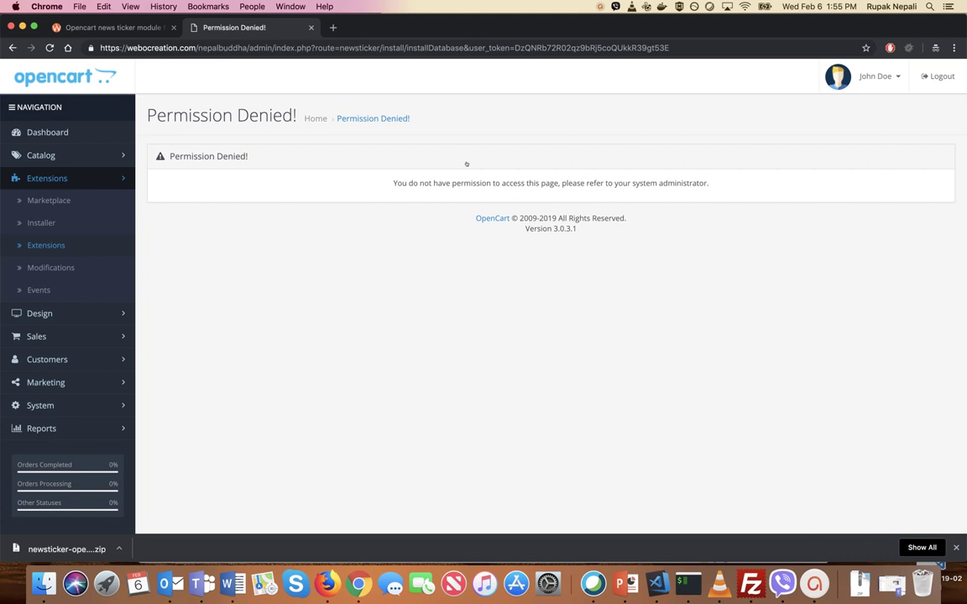
click(44, 406)
click(37, 450)
scroll(44, 420, down, 3)
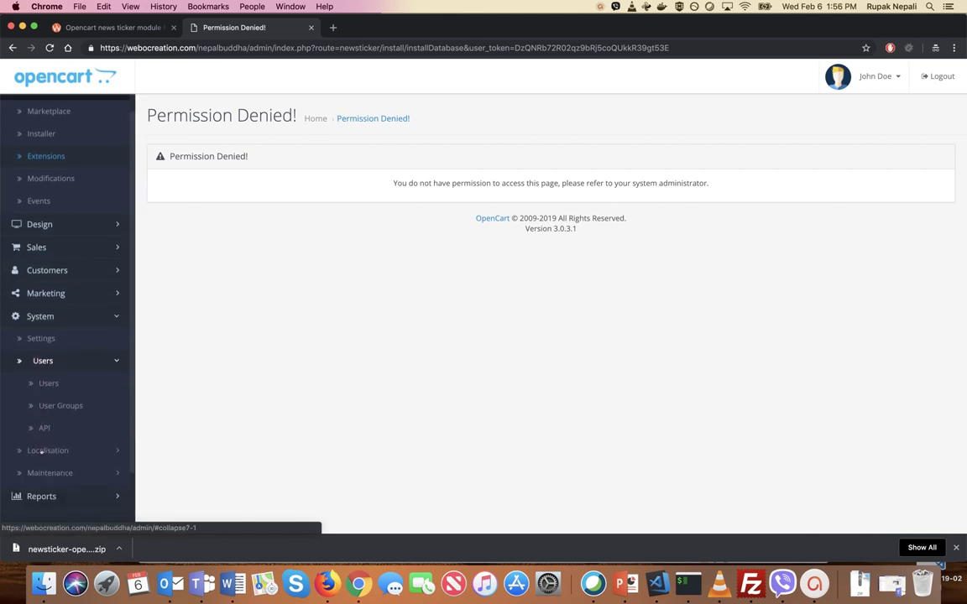
scroll(45, 413, down, 2)
click(46, 354)
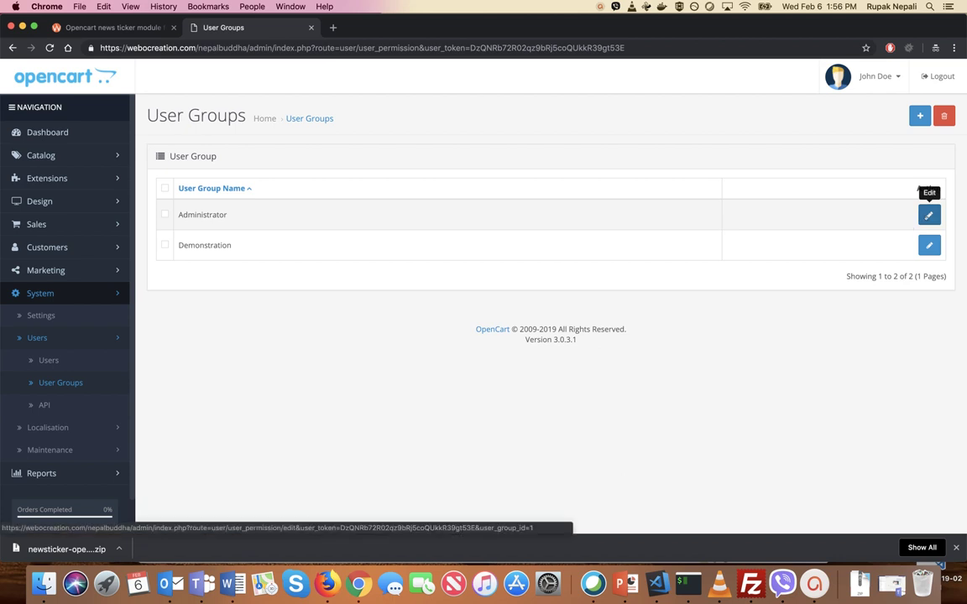
In the Administrator group, grant Access permission for design/newsticker and newsticker/install.
click(927, 216)
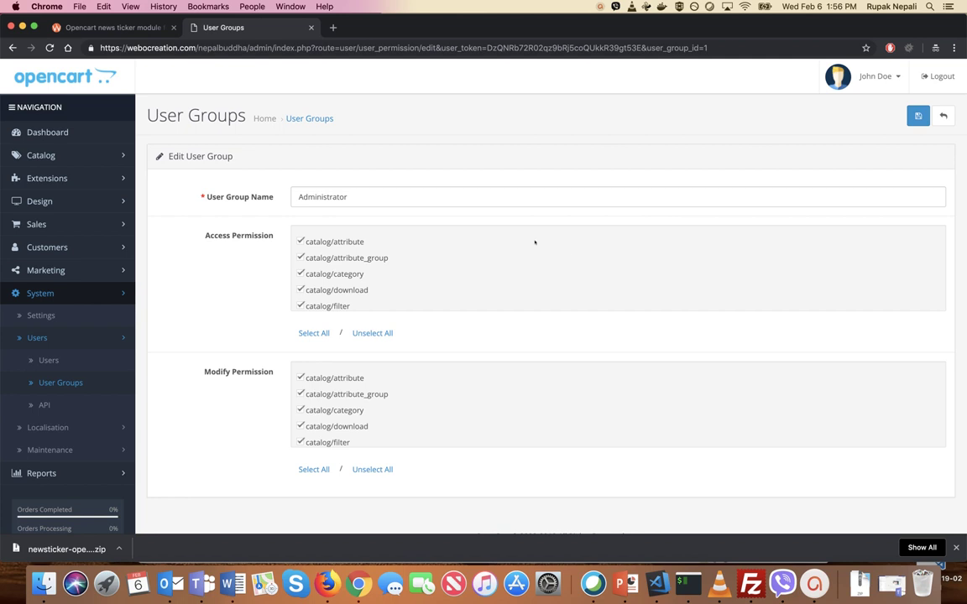
key(super+f)
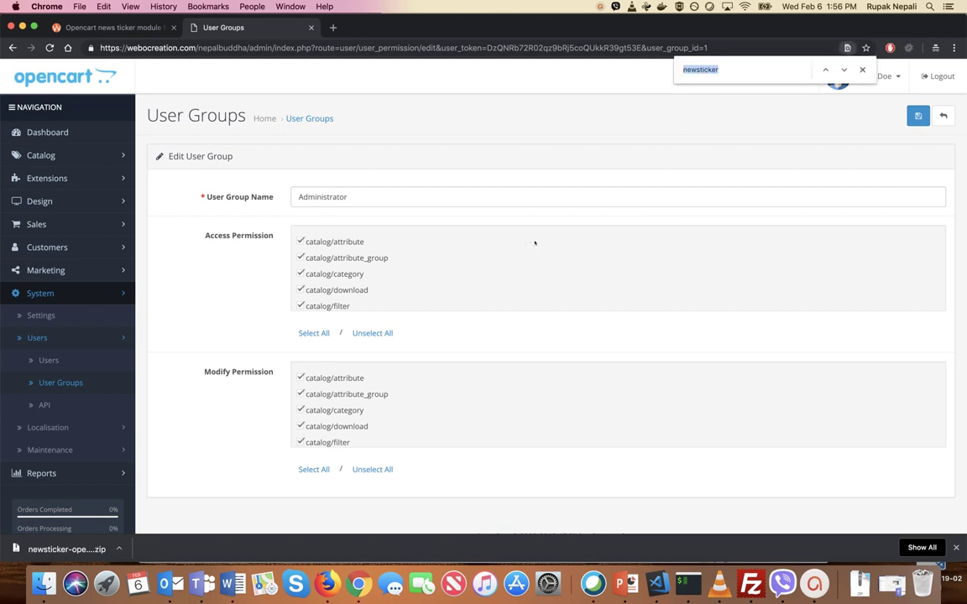
text(\)
key(BackSpace)
text(n)
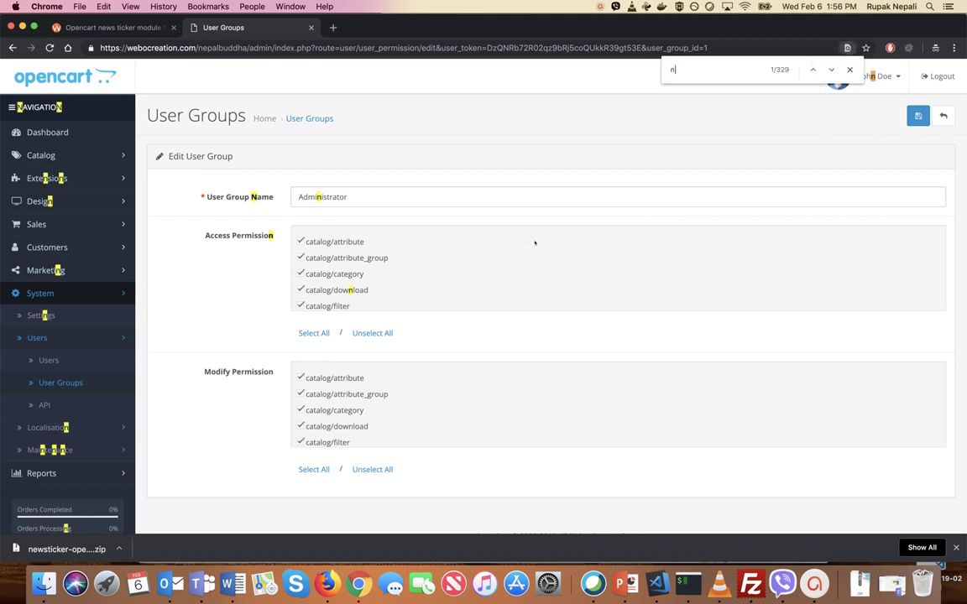
text(ewsticker)
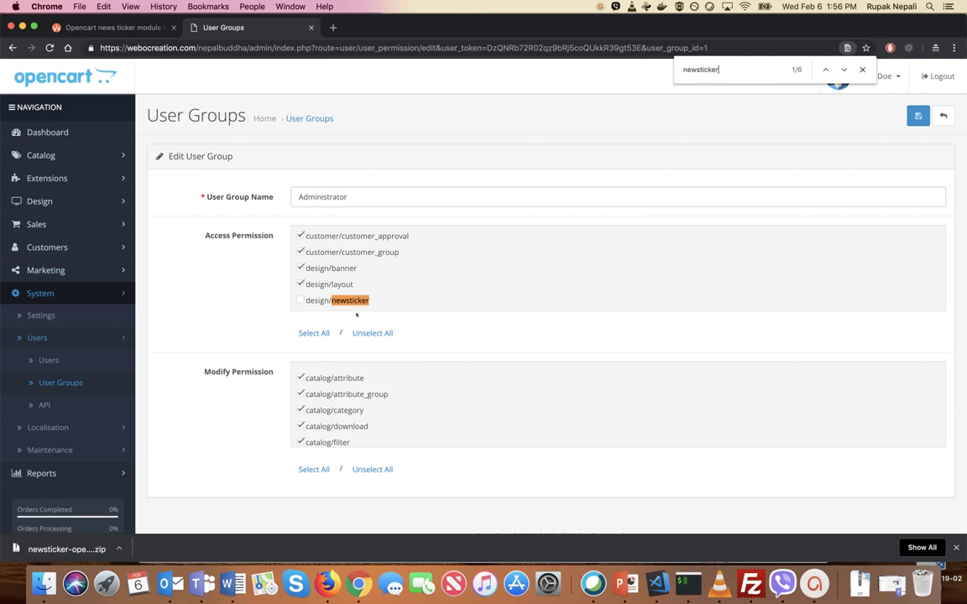
click(299, 301)
scroll(290, 319, down, 1)
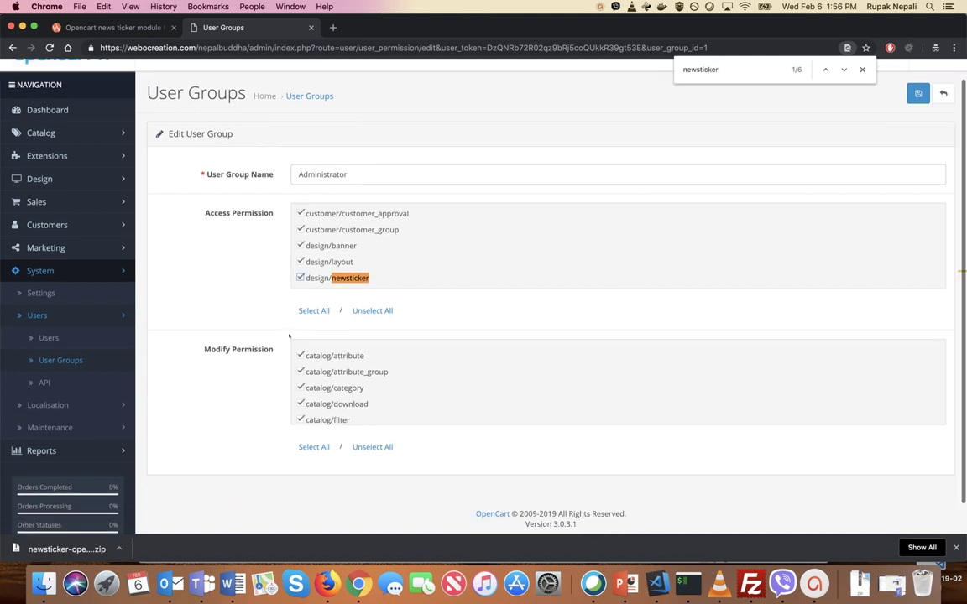
click(720, 69)
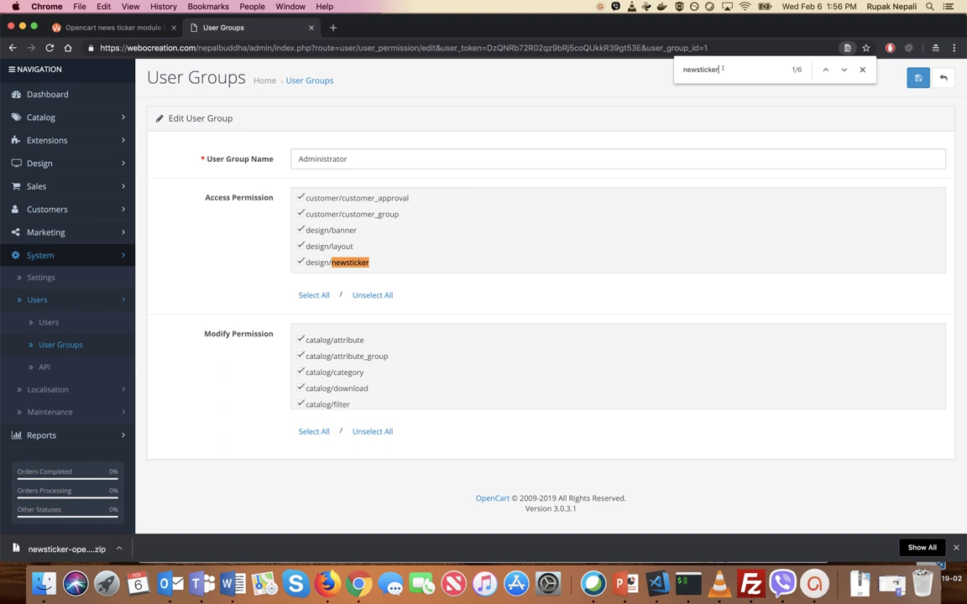
key(Return)
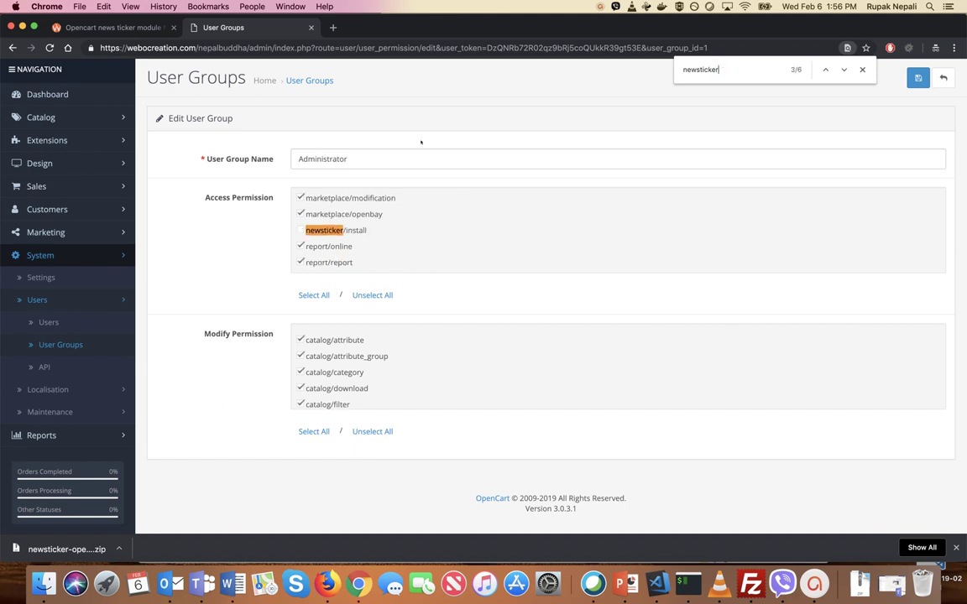
click(301, 230)
Grant Modify permission for the newsticker entries and save the Administrator group.
key(Return)
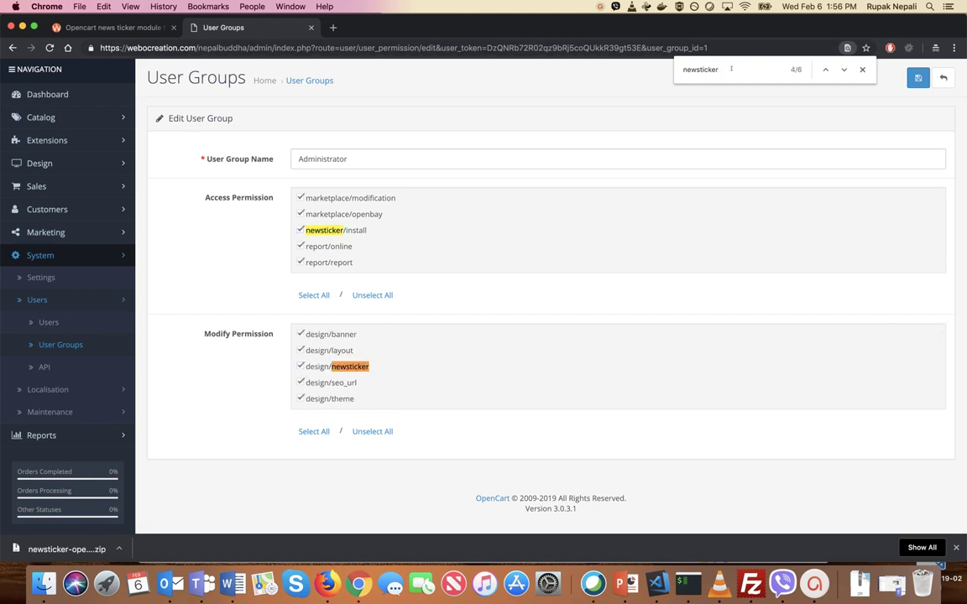
key(Return)
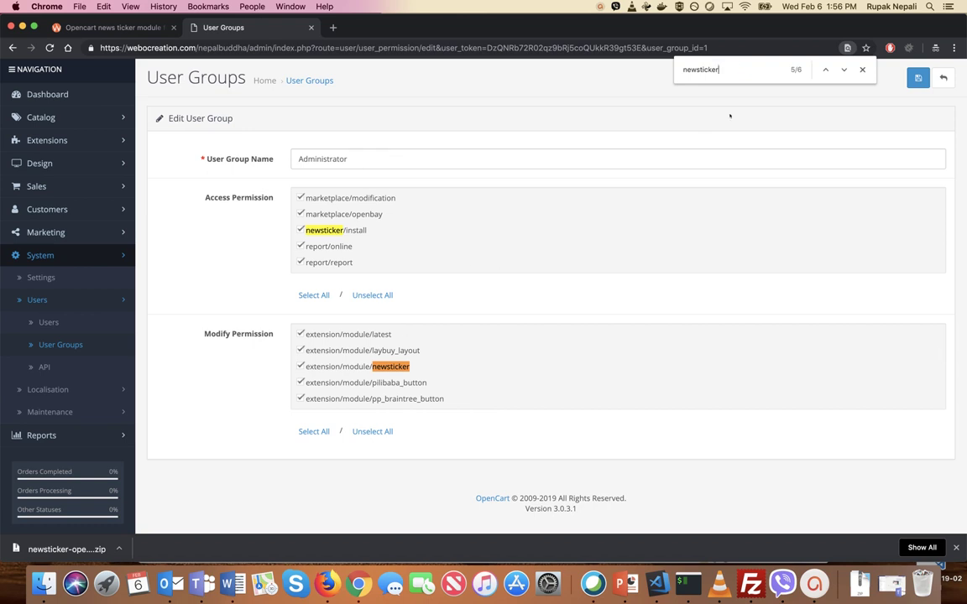
key(Return)
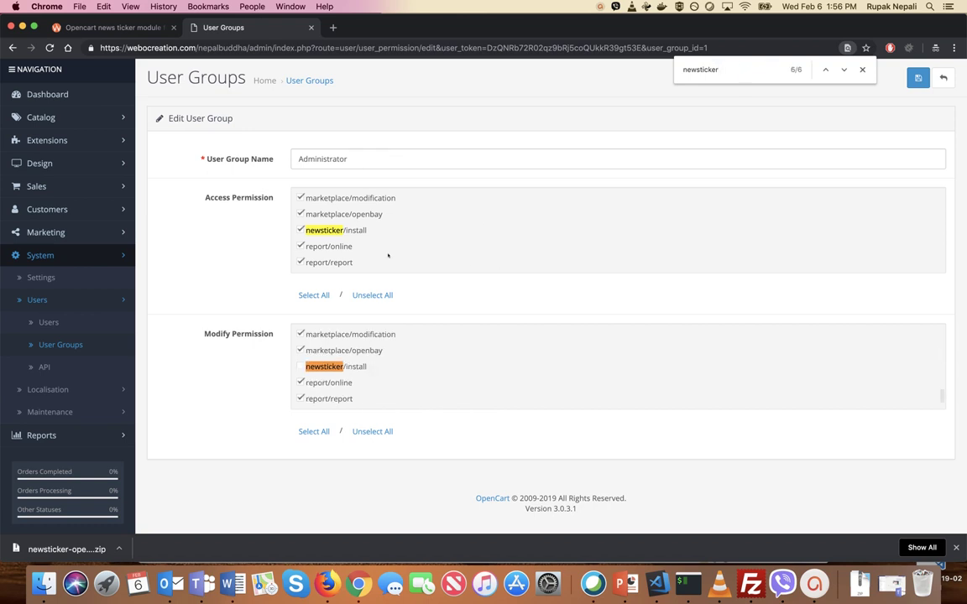
scroll(587, 223, up, 5)
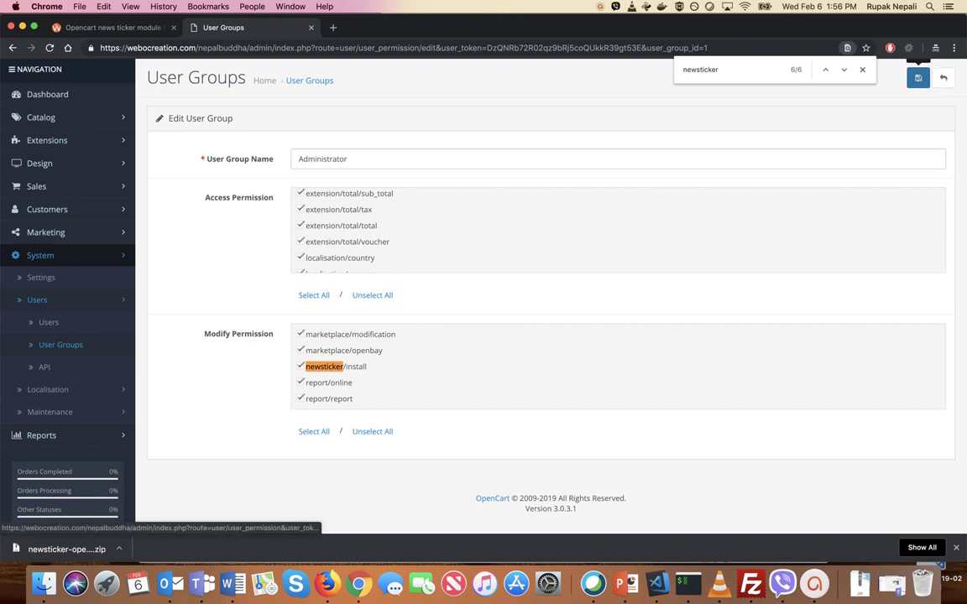
click(918, 78)
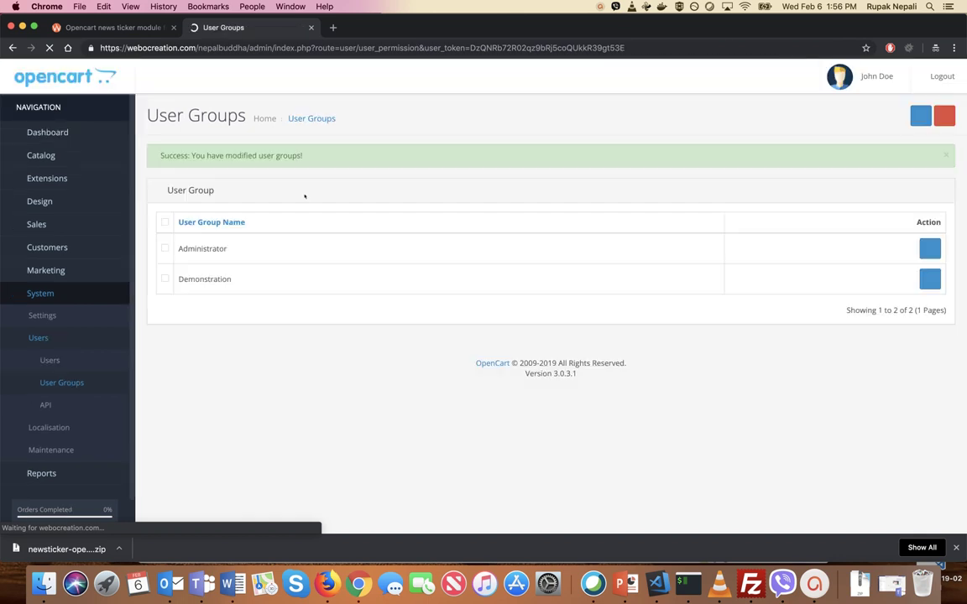
Filter Extensions to Modules and reopen the Newsticker module's edit page.
click(52, 178)
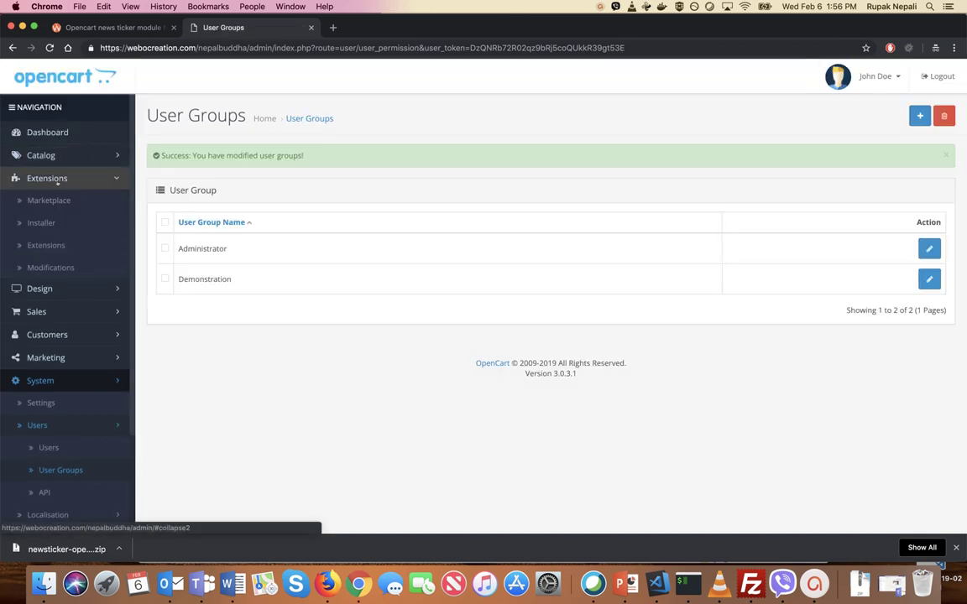
click(46, 245)
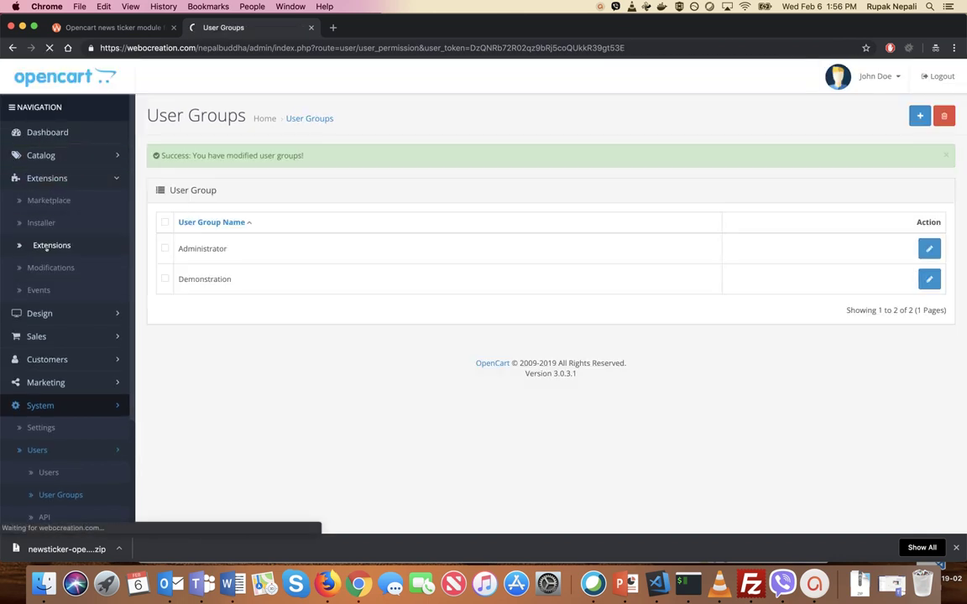
click(253, 226)
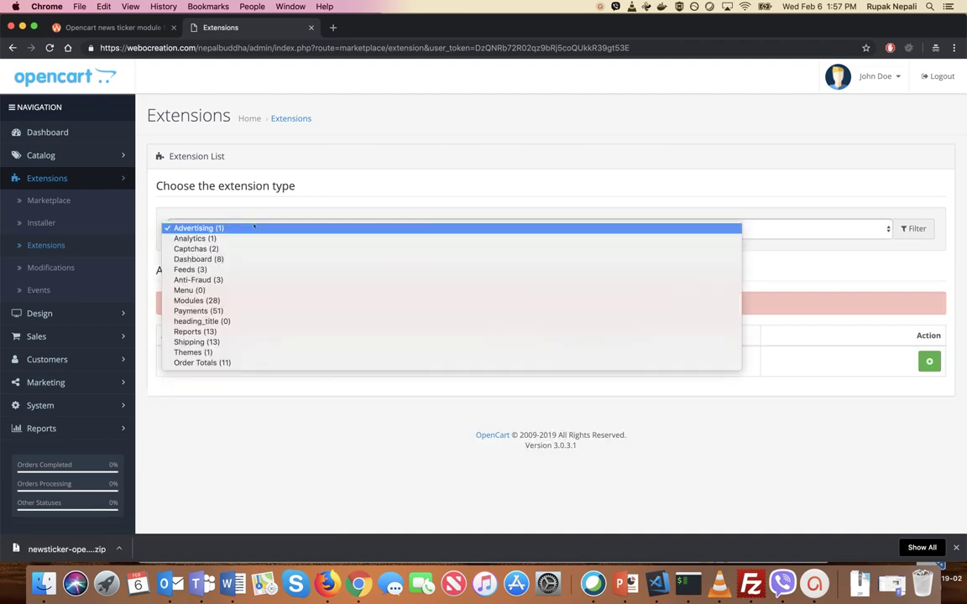
key(Down)
key(Down)
key(Down)
key(Down)
key(Down)
click(212, 302)
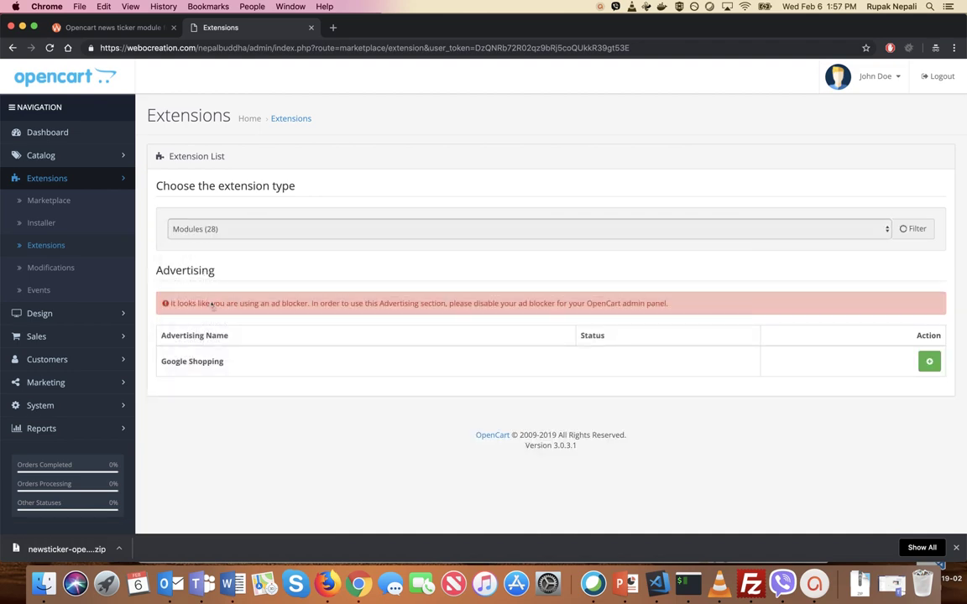
scroll(211, 305, down, 5)
scroll(212, 305, down, 10)
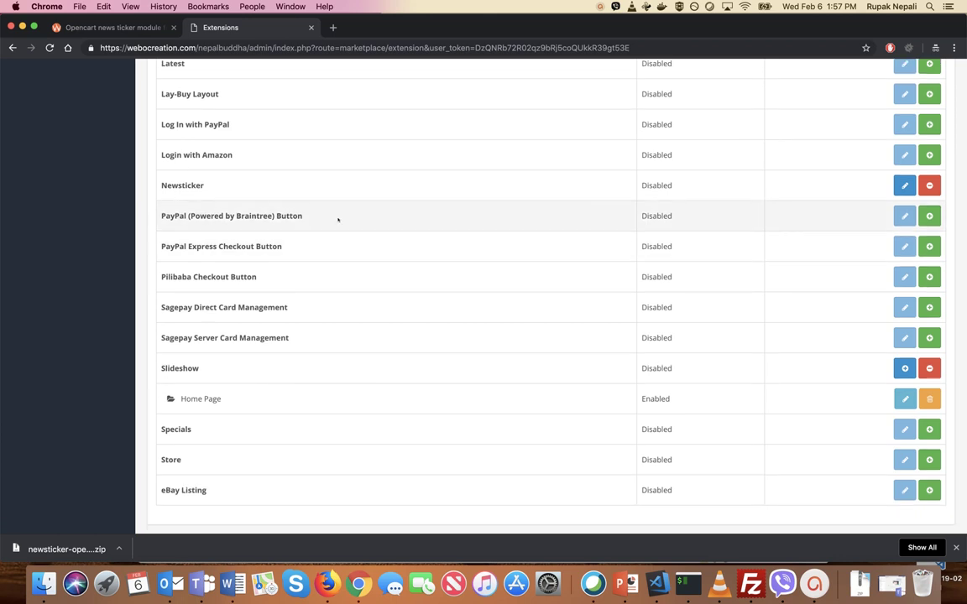
click(905, 186)
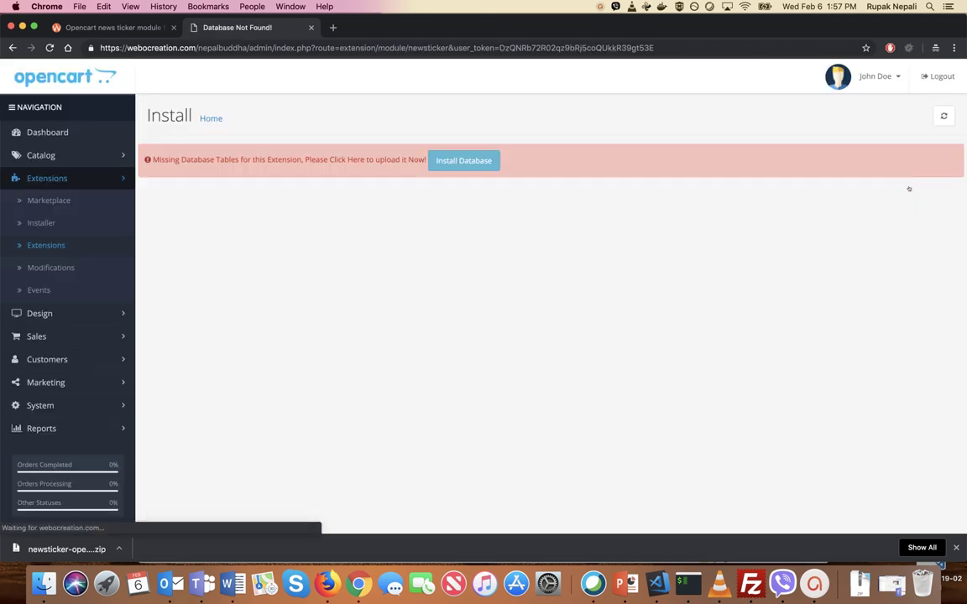
Install the Newsticker database tables and open the Design > NewsTicker list.
click(454, 165)
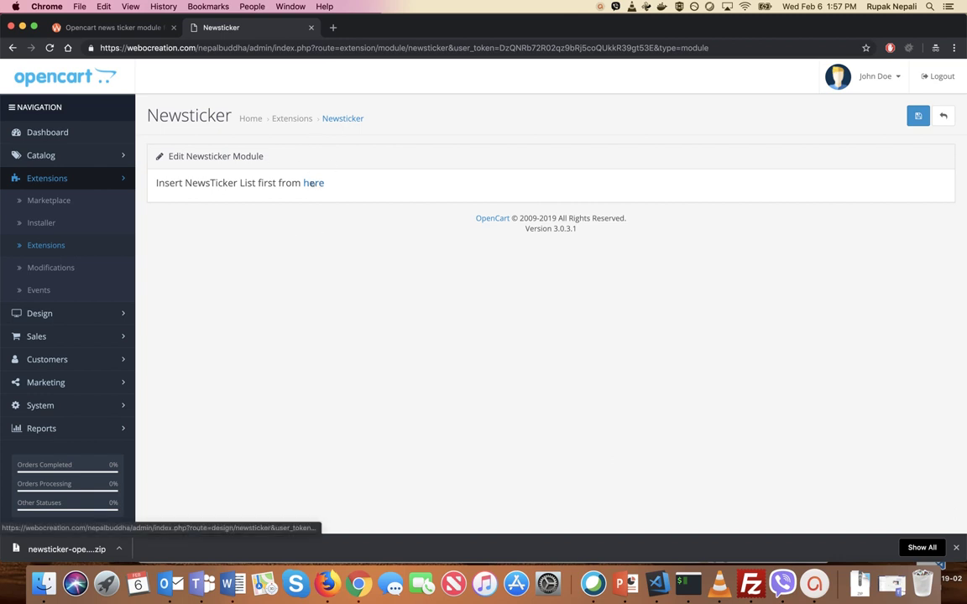
click(52, 315)
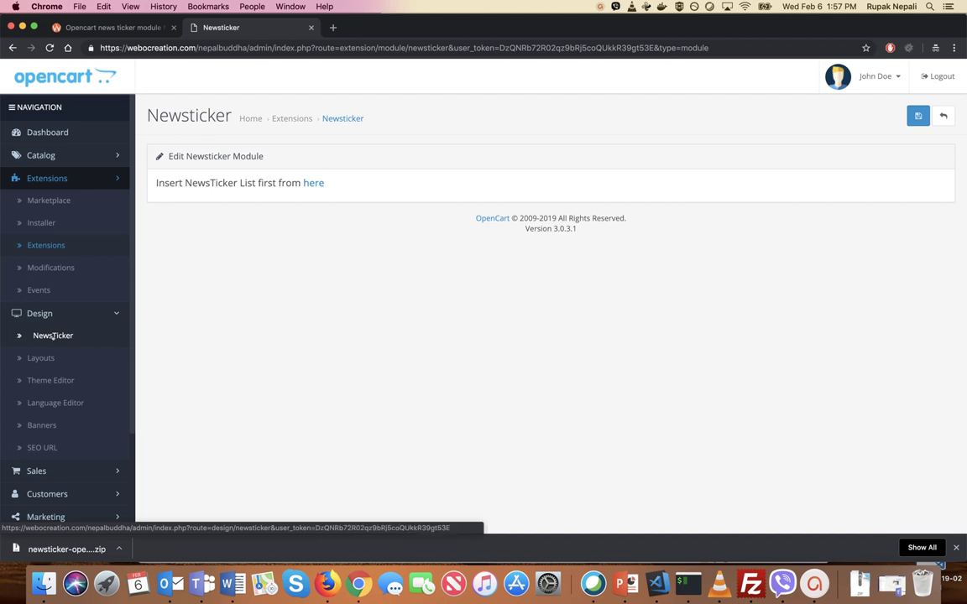
click(53, 336)
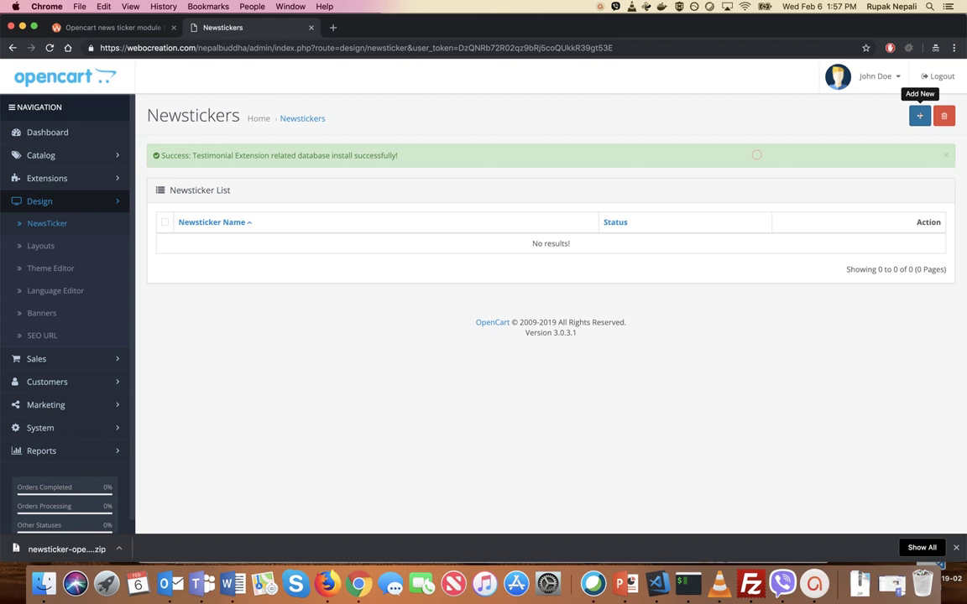
Add a newsticker named 'Flash Sale' with one item titled 'Click here to get 40% off !!'.
click(920, 116)
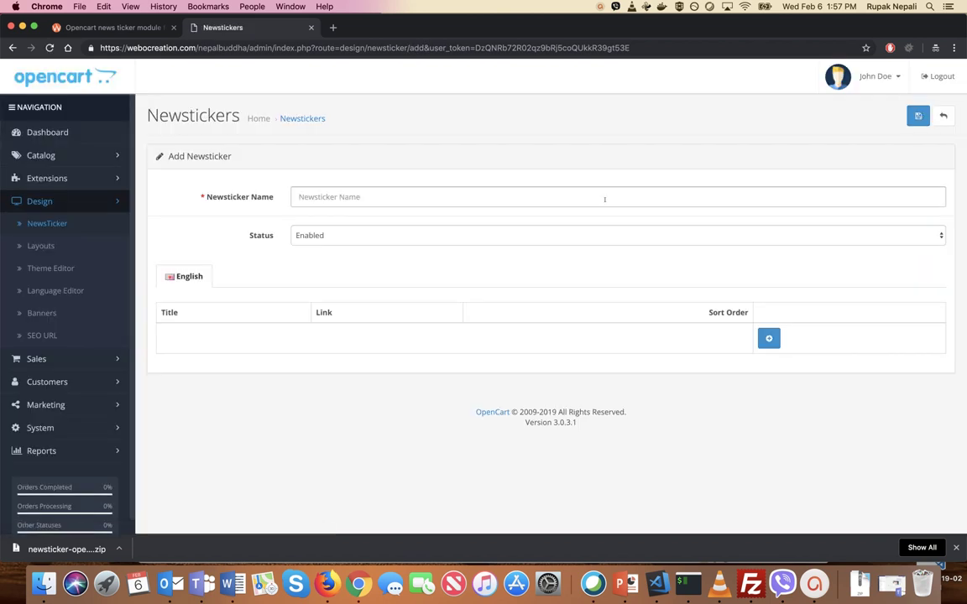
click(458, 201)
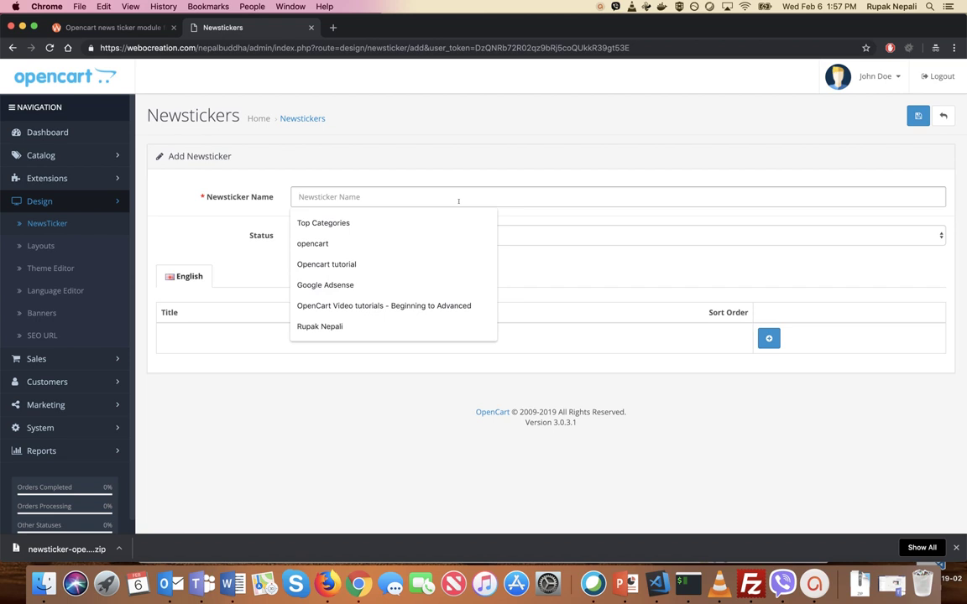
text(Flash )
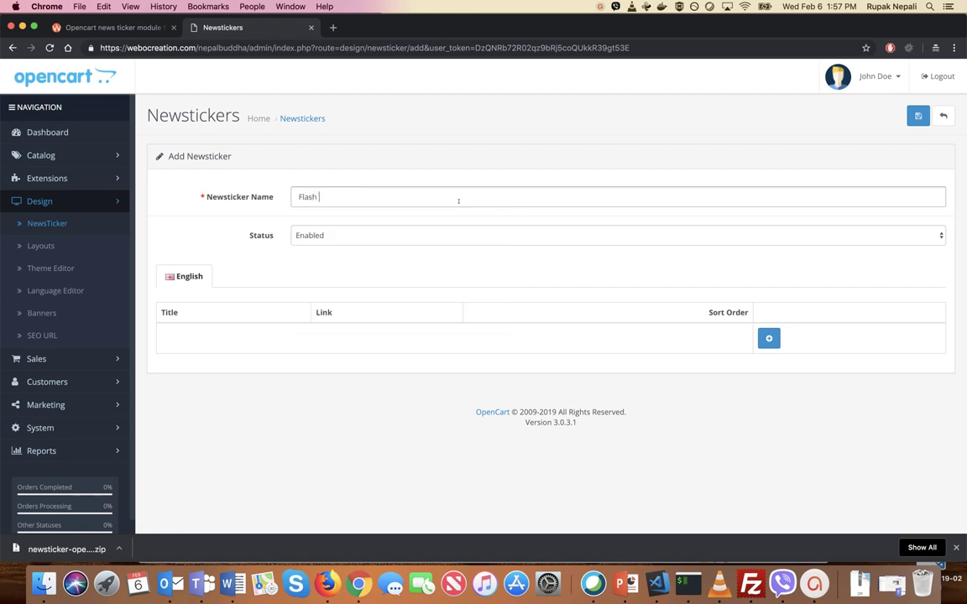
text(Sale)
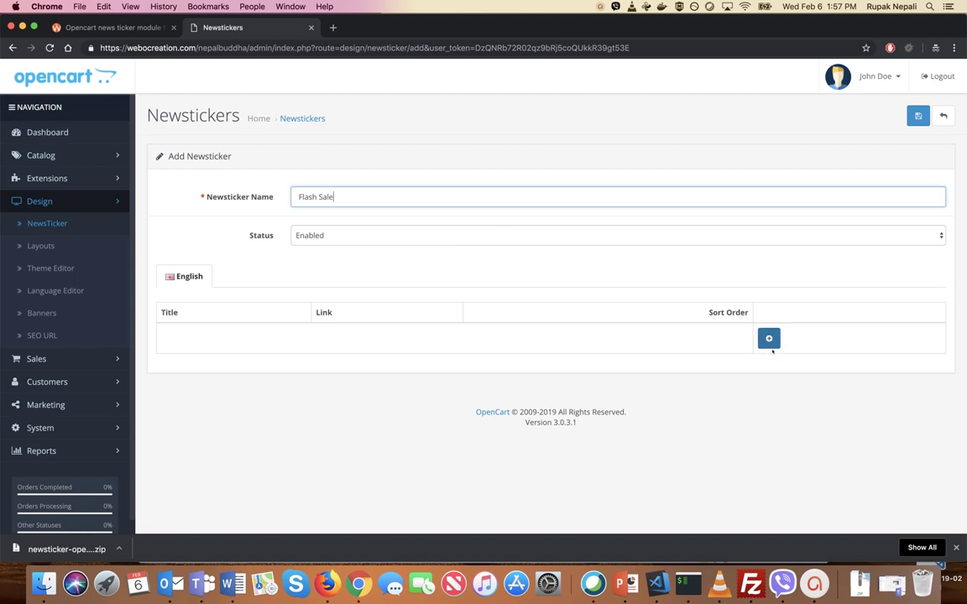
click(769, 340)
click(400, 341)
text(C)
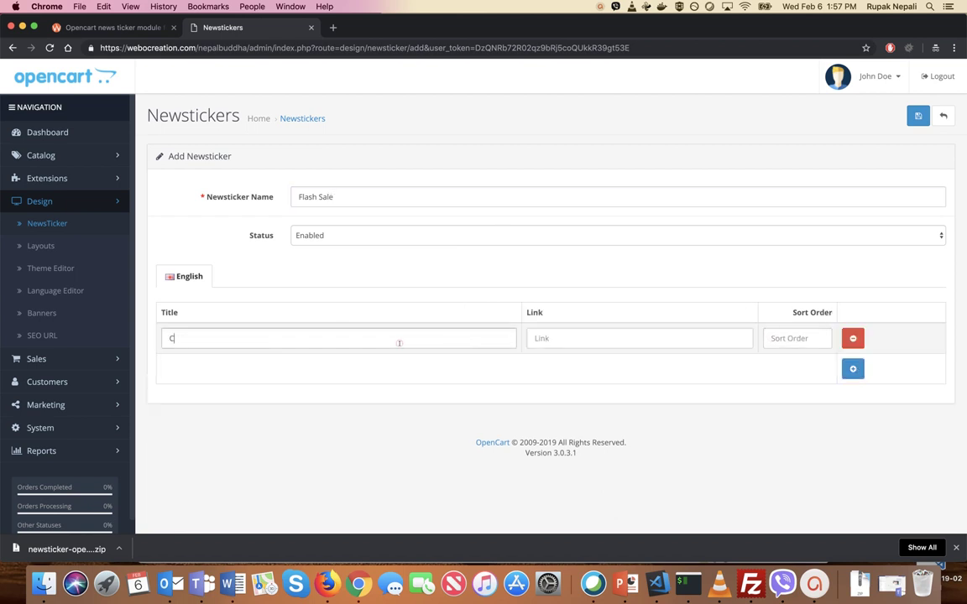
text(lick here)
text( to get 40% off !!)
click(604, 337)
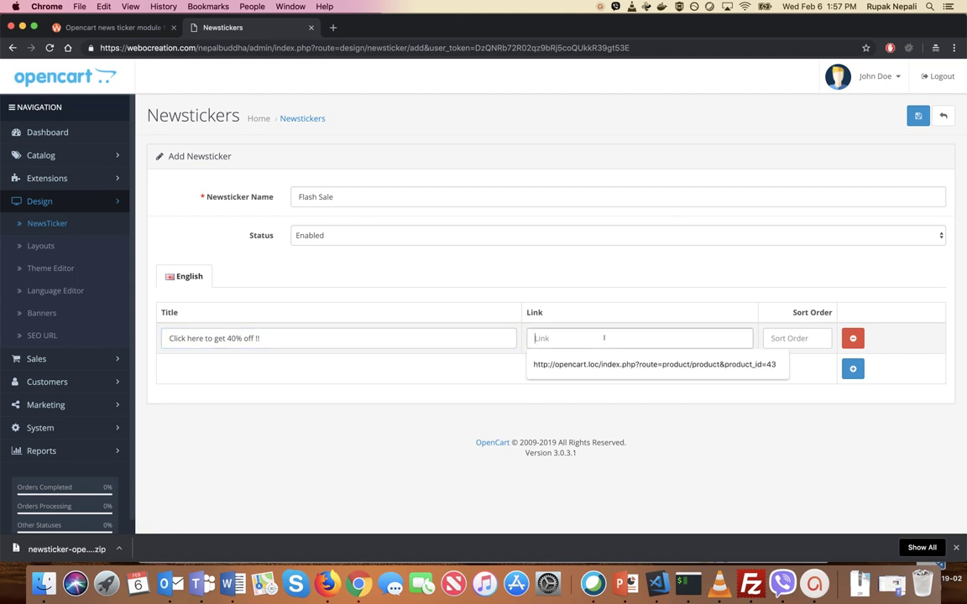
click(386, 110)
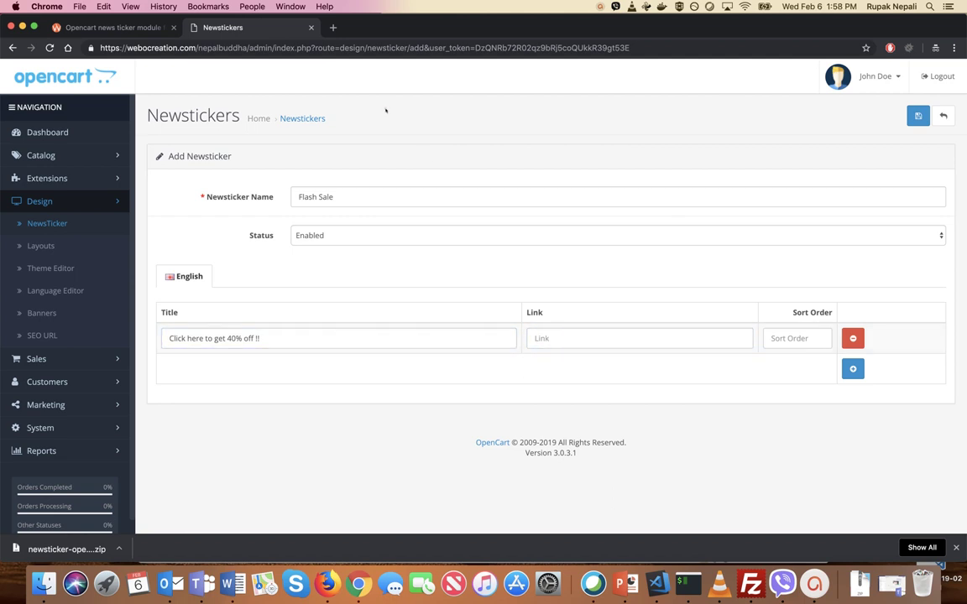
Open the storefront's Special Offers page in a new tab and copy its address.
click(877, 75)
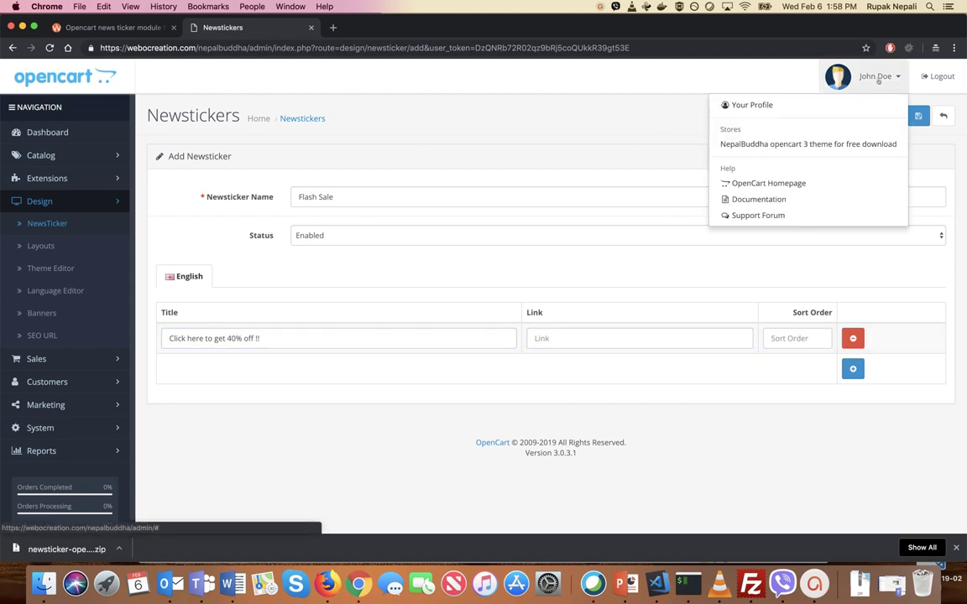
right_click(754, 147)
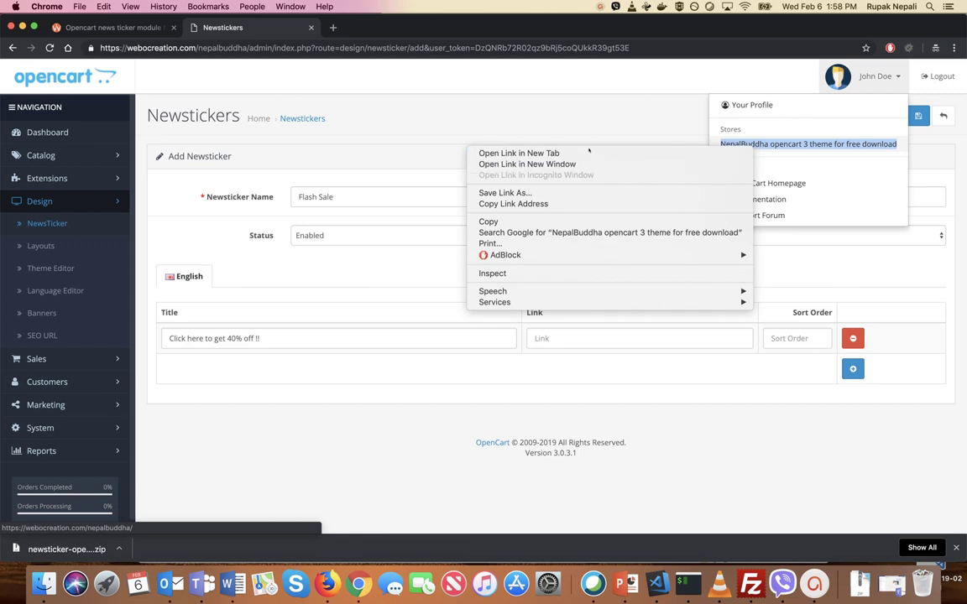
click(510, 104)
click(386, 26)
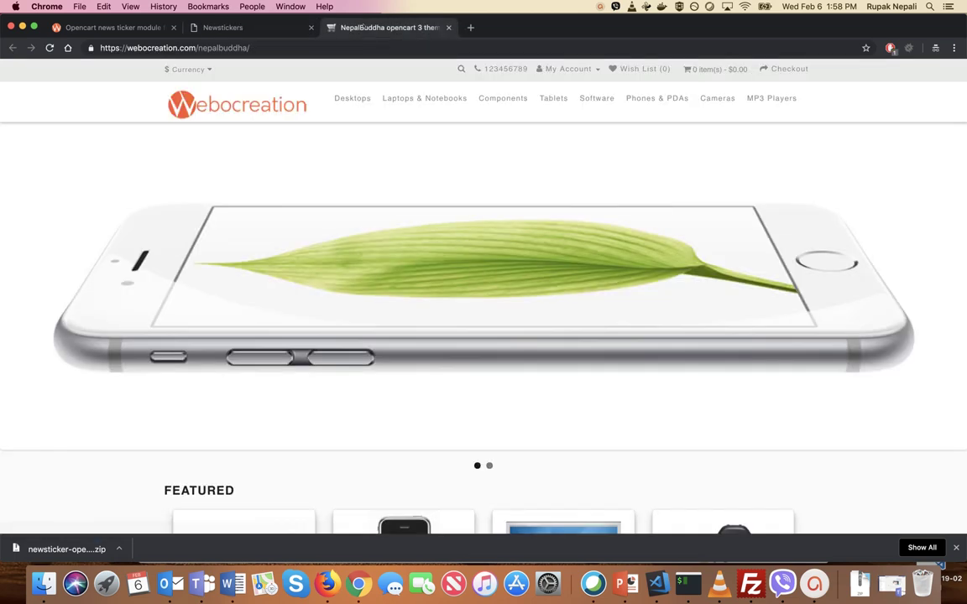
scroll(297, 251, down, 2)
scroll(297, 251, up, 2)
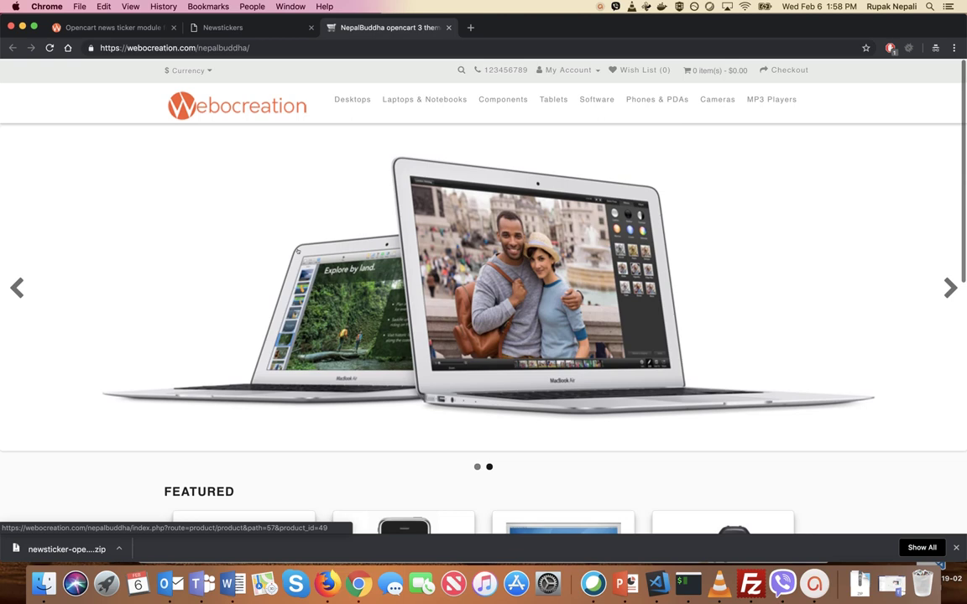
scroll(562, 497, down, 10)
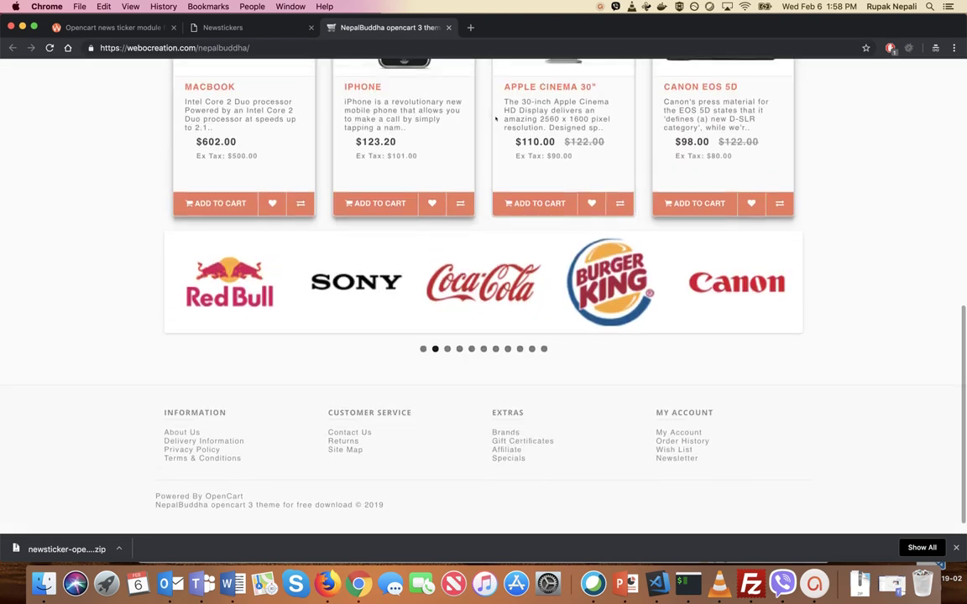
click(507, 477)
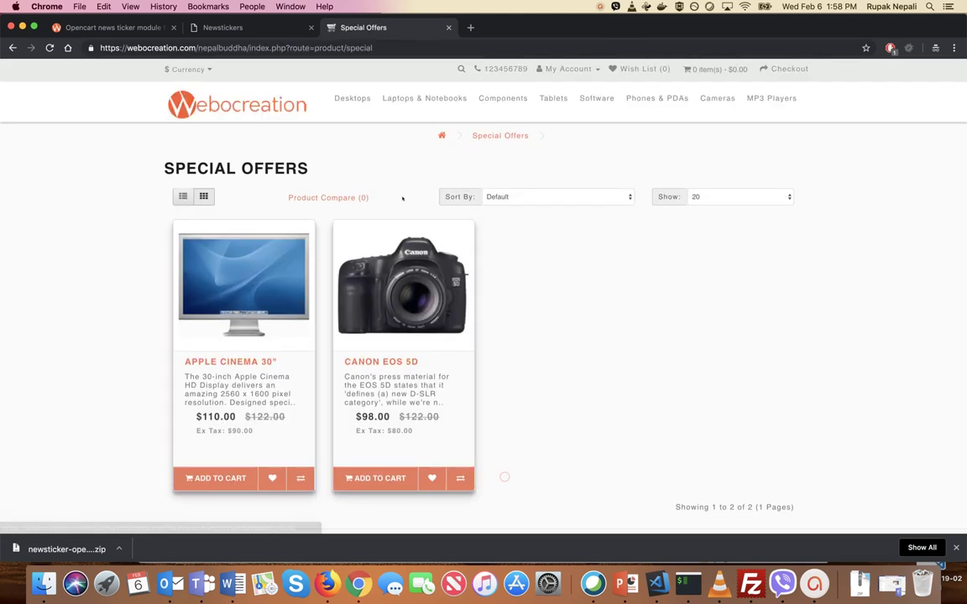
click(366, 48)
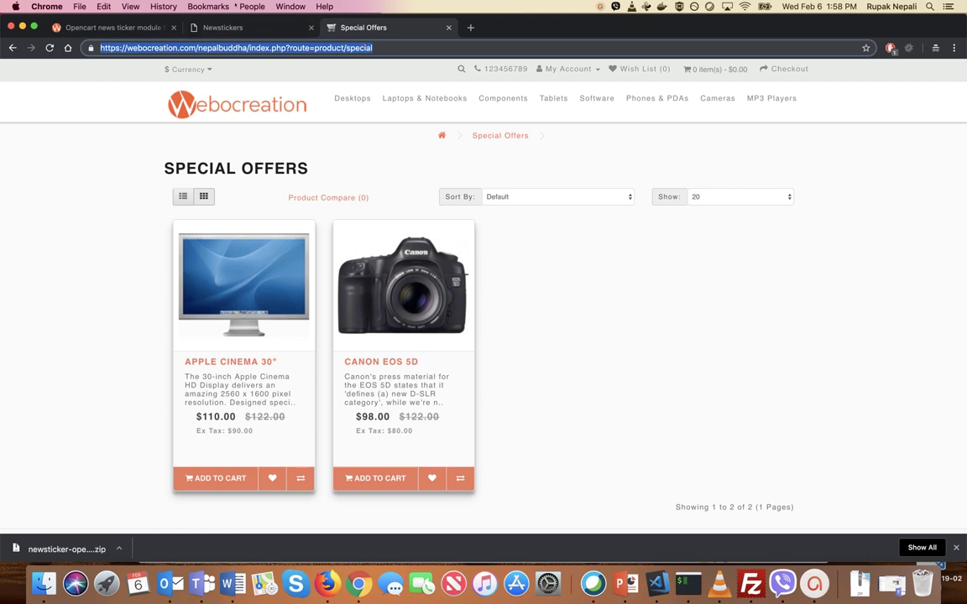
click(216, 28)
Link the first item to Special Offers and add a second item 'Click here to get free shipping' with its link.
click(565, 337)
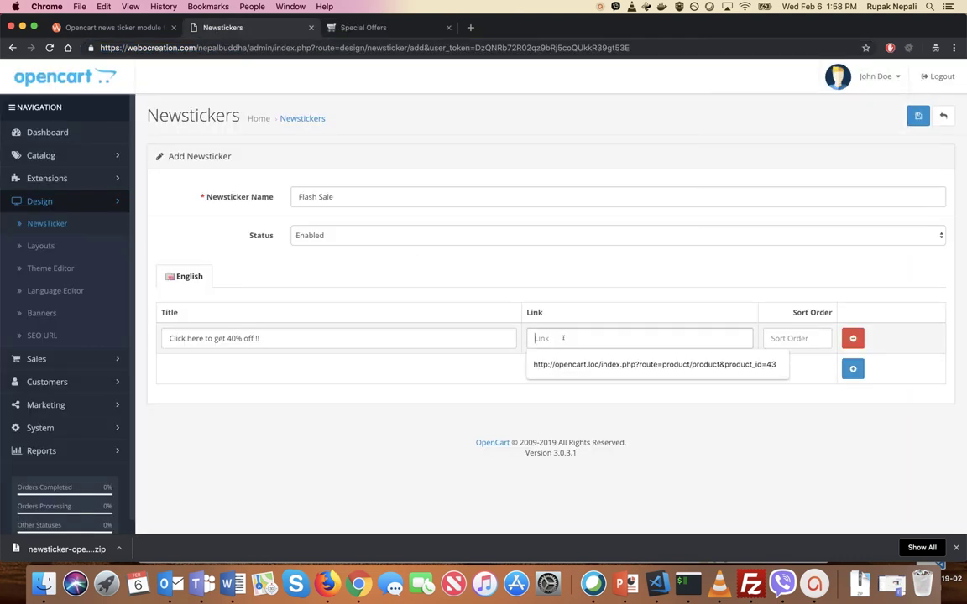
text(https://webocreation.com/nepalbuddha/index.php?route=product/special)
click(852, 369)
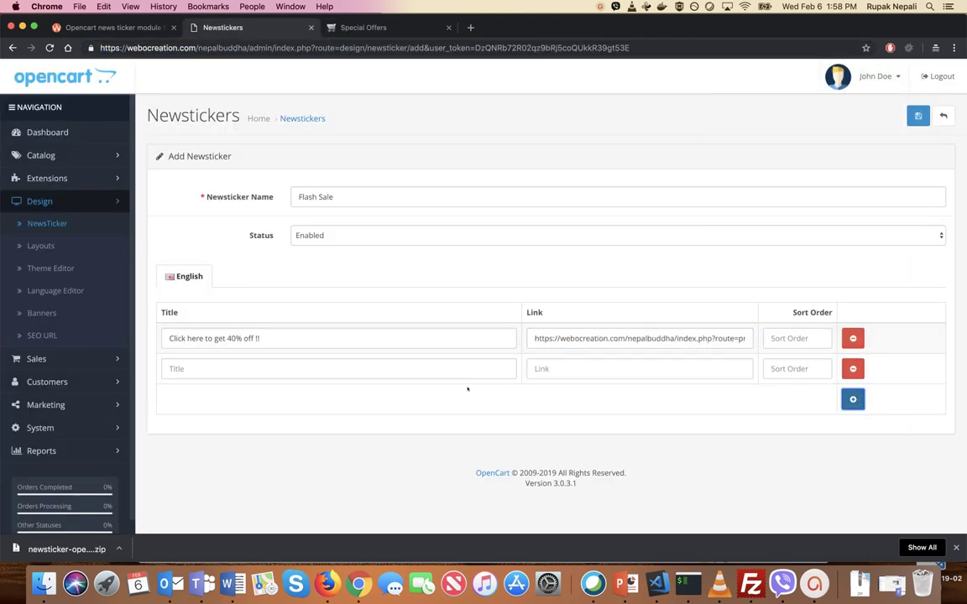
click(289, 369)
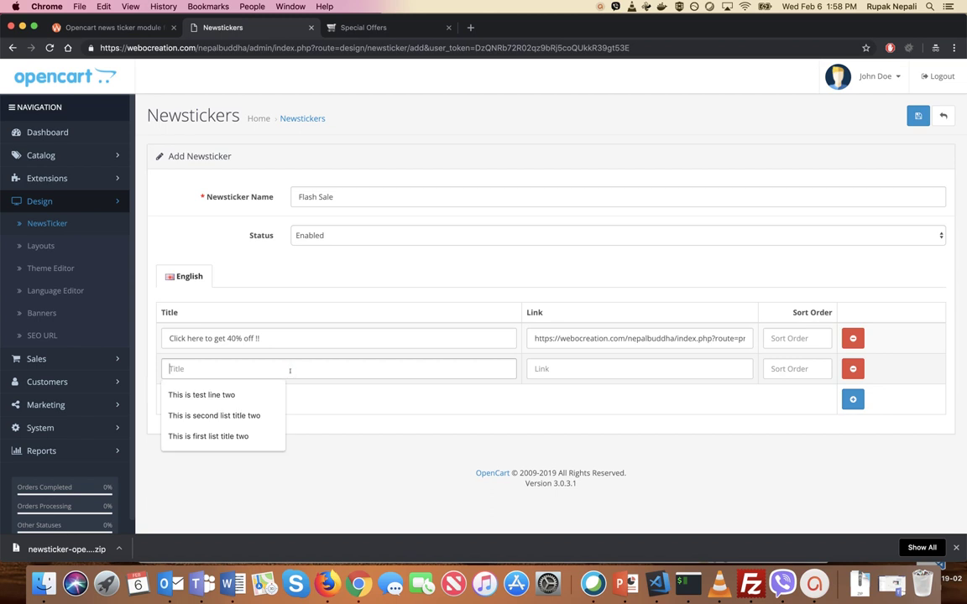
text(Click here)
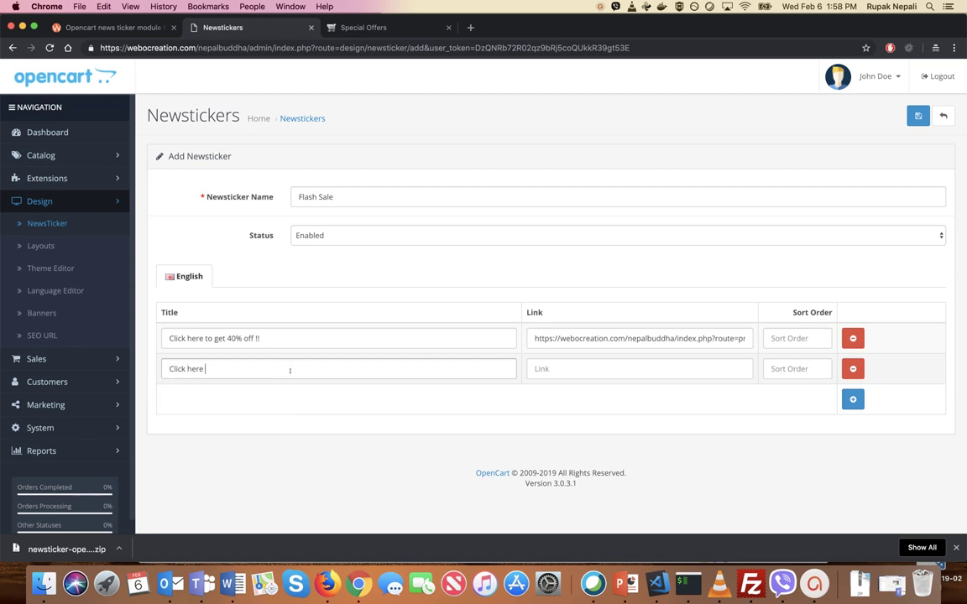
key(BackSpace)
key(BackSpace)
key(BackSpace)
key(BackSpace)
key(BackSpace)
key(BackSpace)
key(BackSpace)
key(BackSpace)
text(Click h)
text(ere to get fr)
text(ee ship)
text(ping)
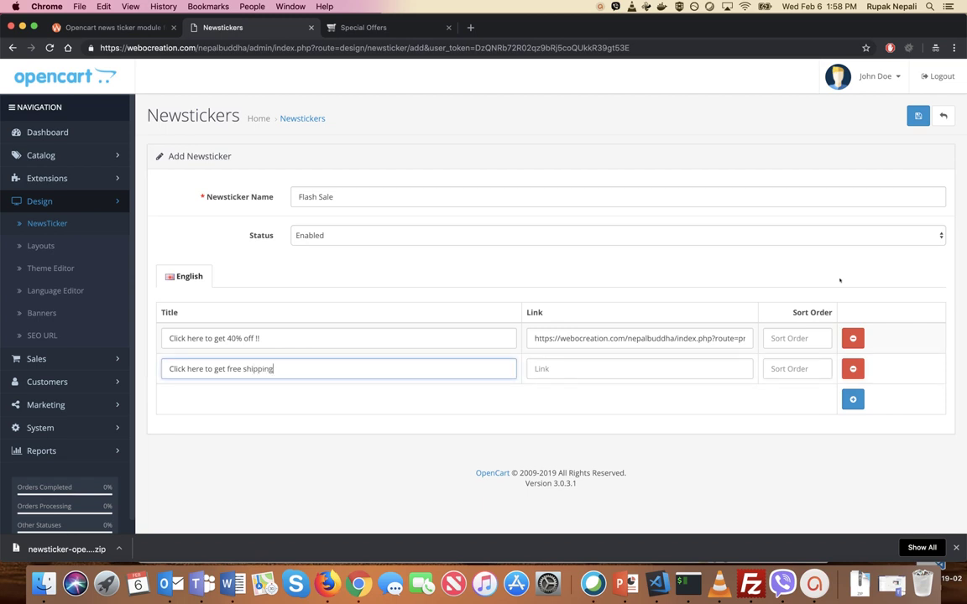
click(612, 370)
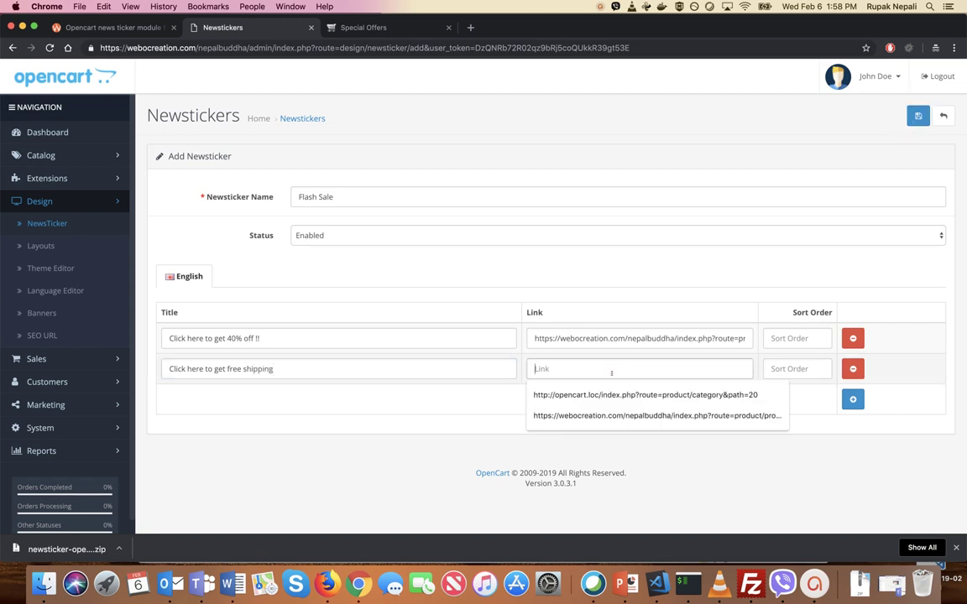
click(655, 416)
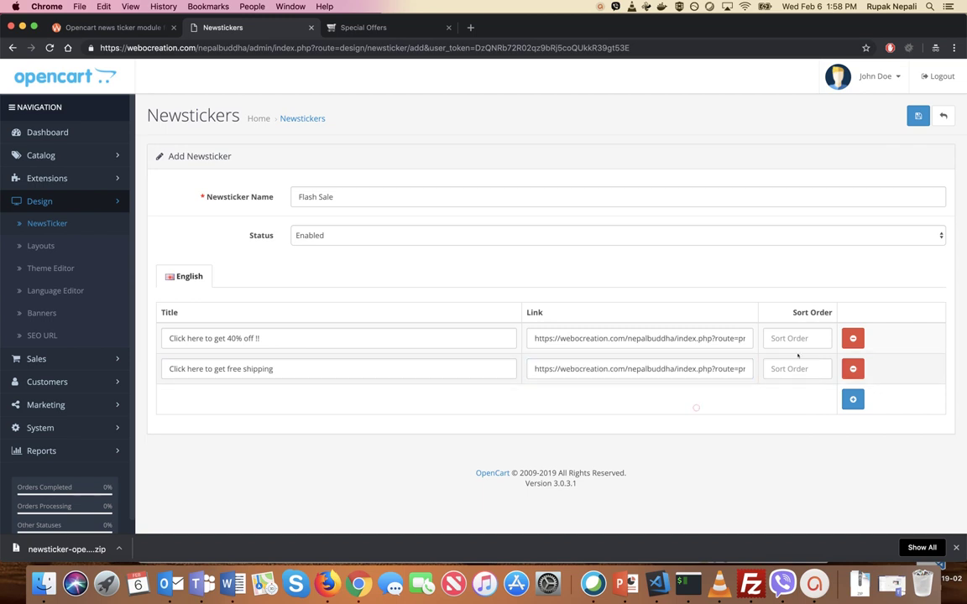
Give the two items sort orders 1 and 2 and save the Flash Sale newsticker.
click(766, 337)
text(1)
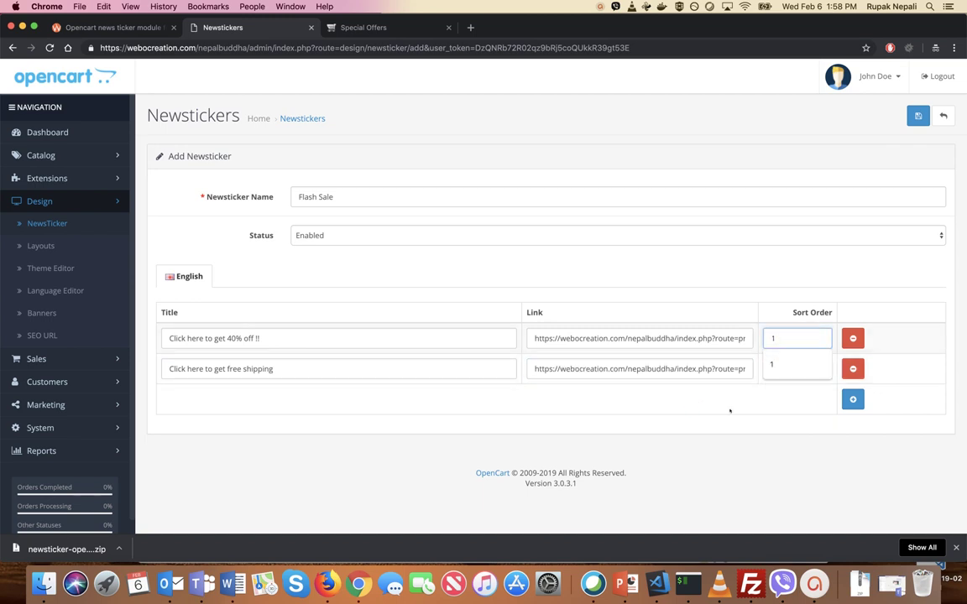
click(729, 410)
click(779, 370)
text(2)
click(685, 463)
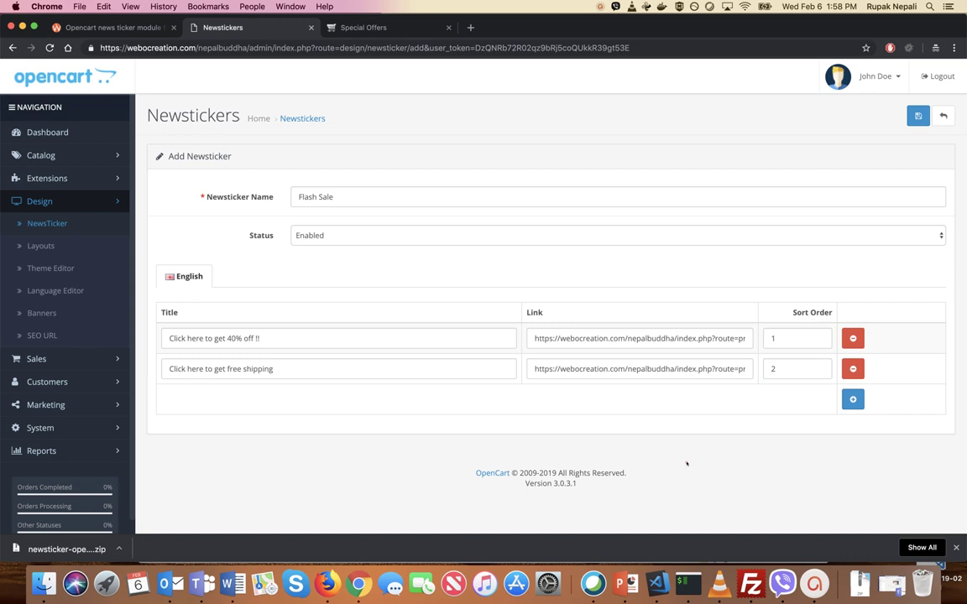
click(919, 118)
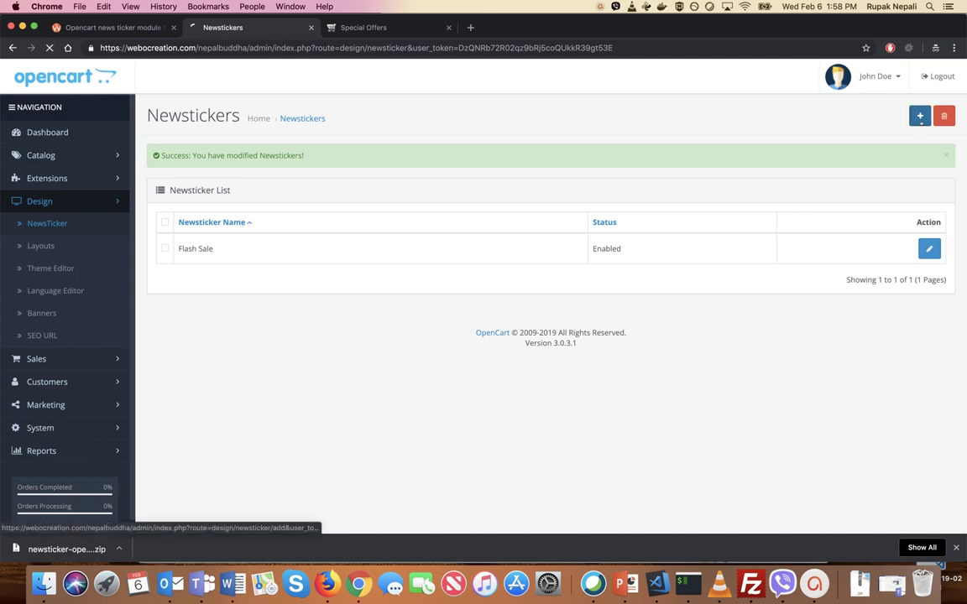
Create a 'Limited Time Offer' newsticker whose first item, 'Hurry up 50% sales products', links to Special Offers.
click(917, 119)
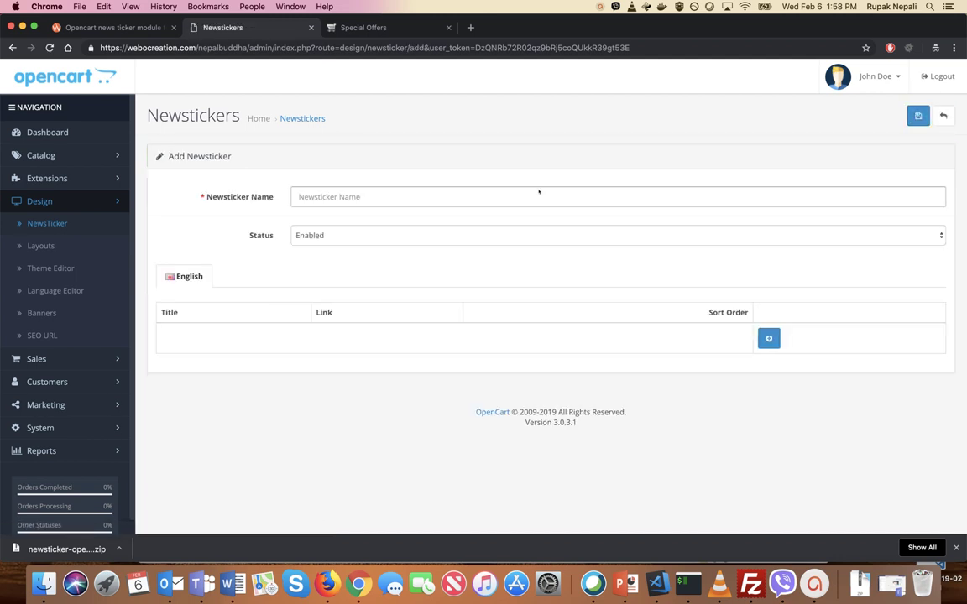
click(359, 196)
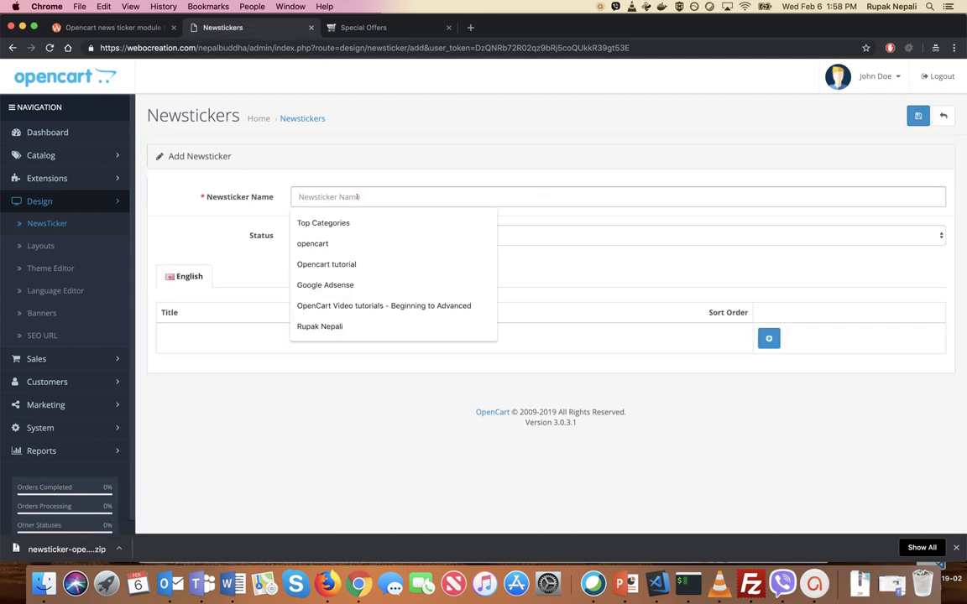
text(Limite)
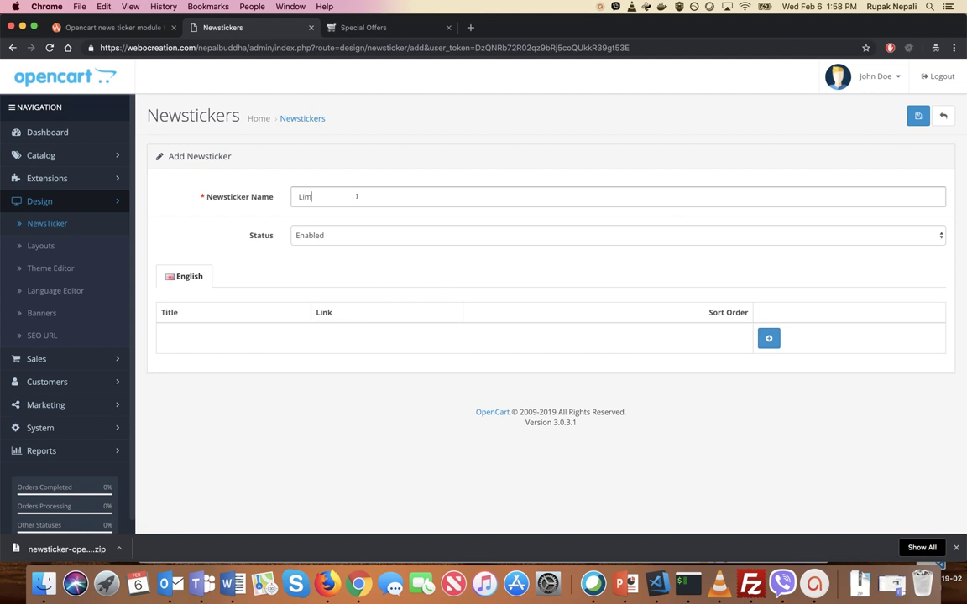
text(d Ti)
text(me Offer)
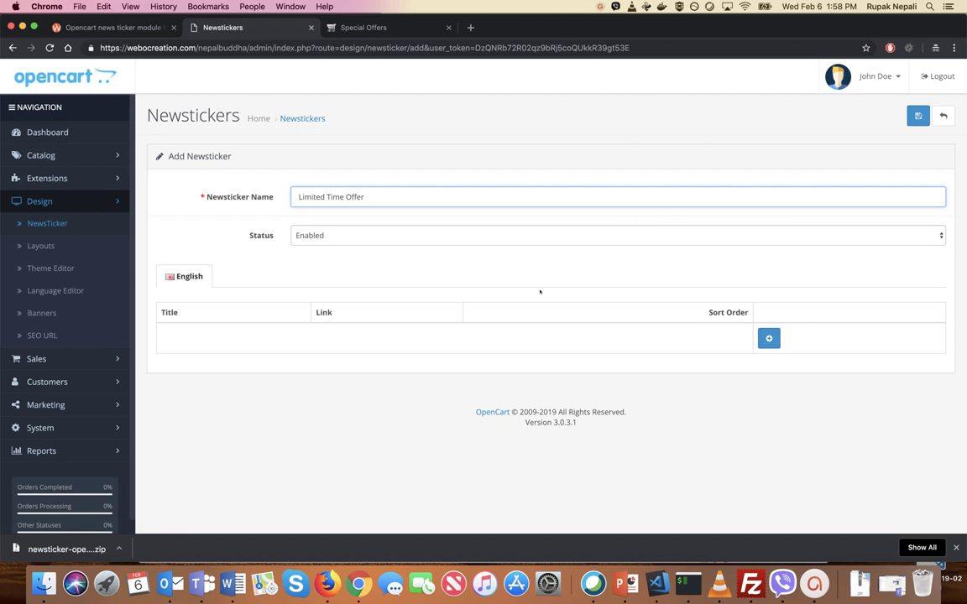
click(767, 338)
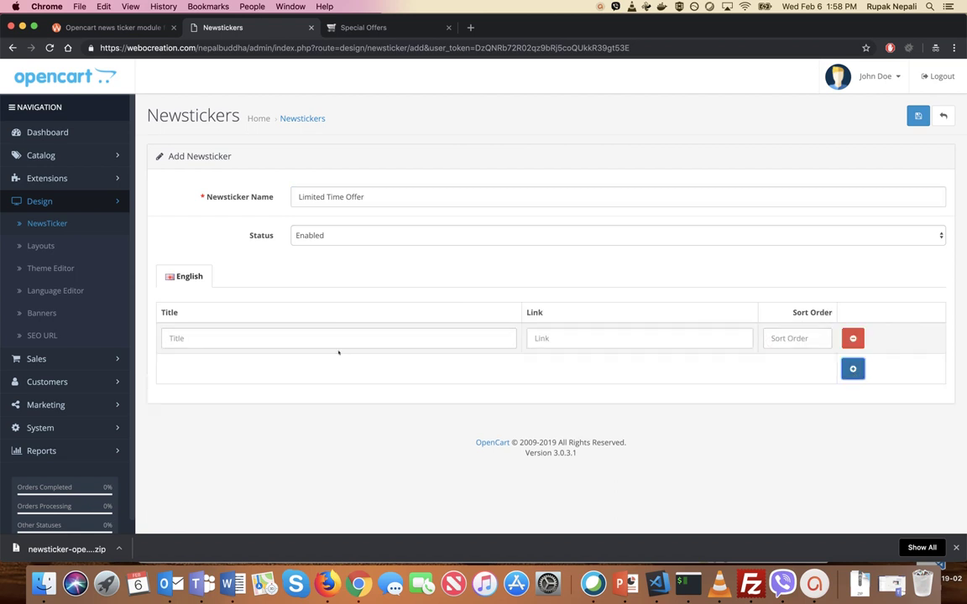
click(313, 339)
text(Hurr)
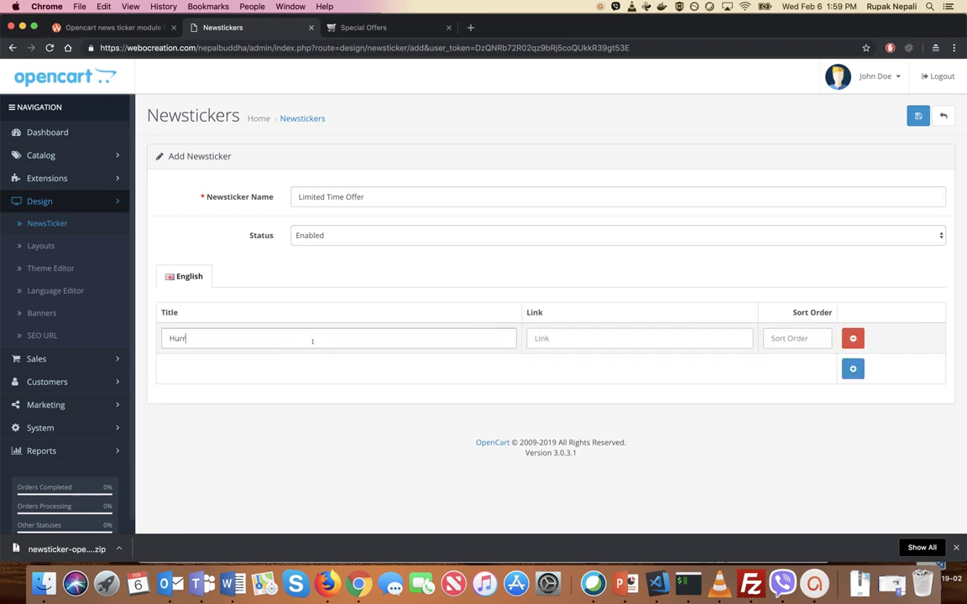
text(p)
text(fla)
text(4)
key(BackSpace)
text(50% )
text(sales products)
click(568, 338)
key(super+v)
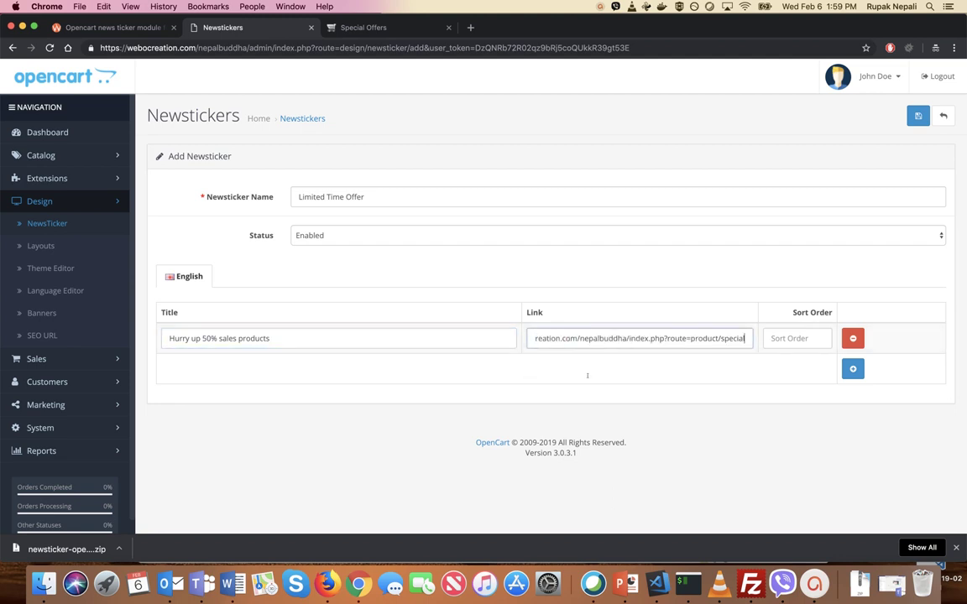
Add a second item 'Limited Edition products' linked to the Special Offers address.
click(853, 368)
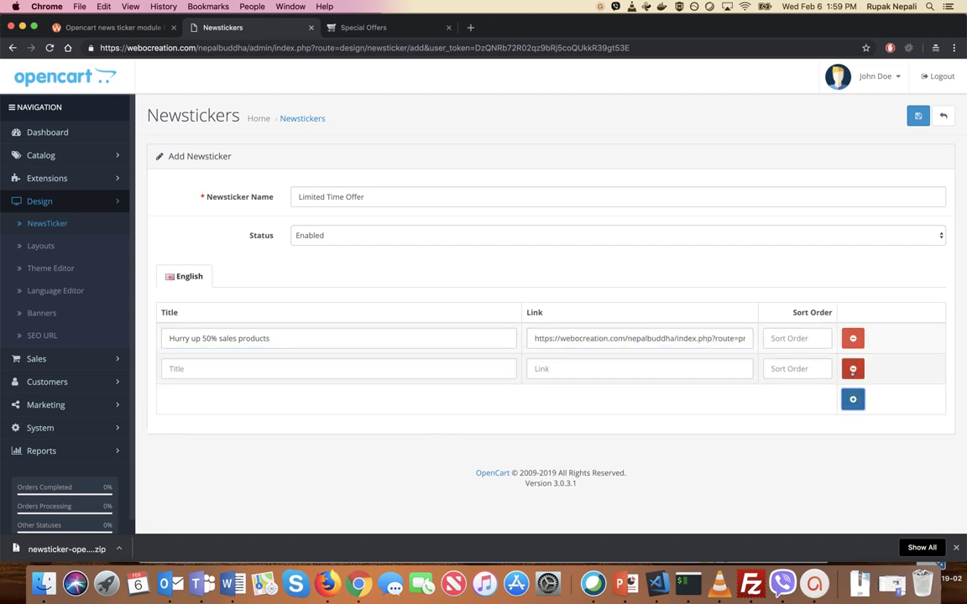
click(393, 370)
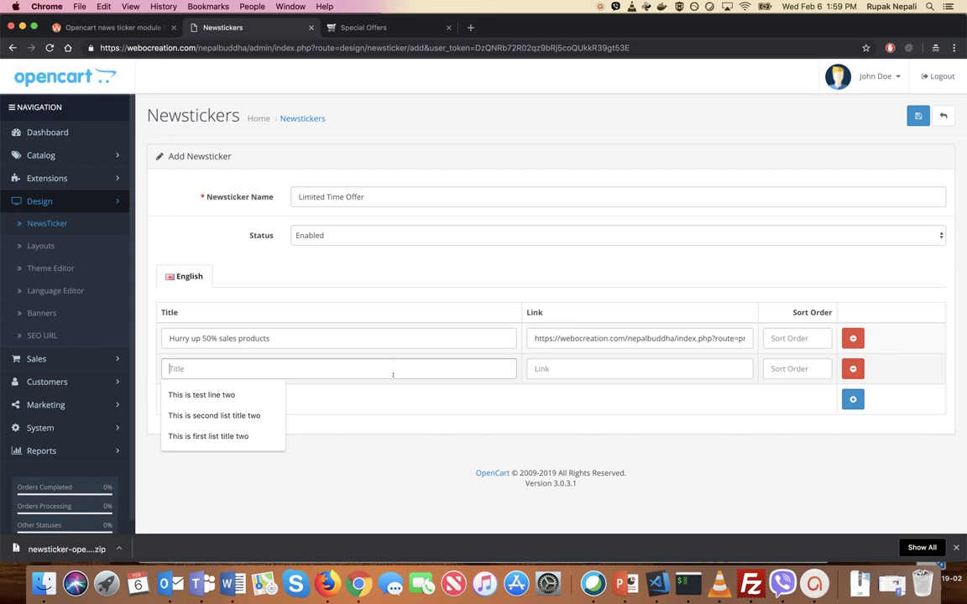
text(Limited )
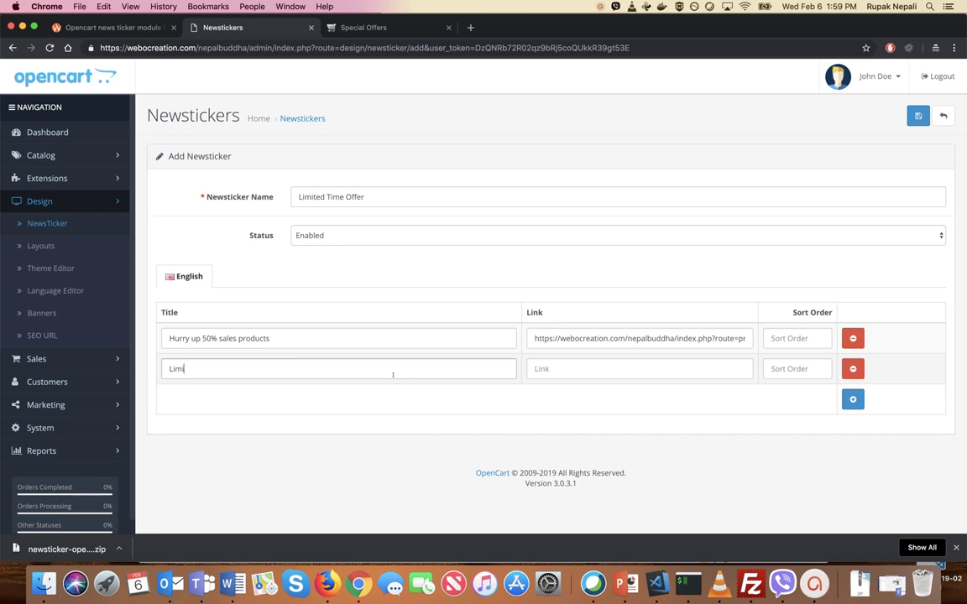
text(Editi)
text(on products)
click(578, 369)
key(super+v)
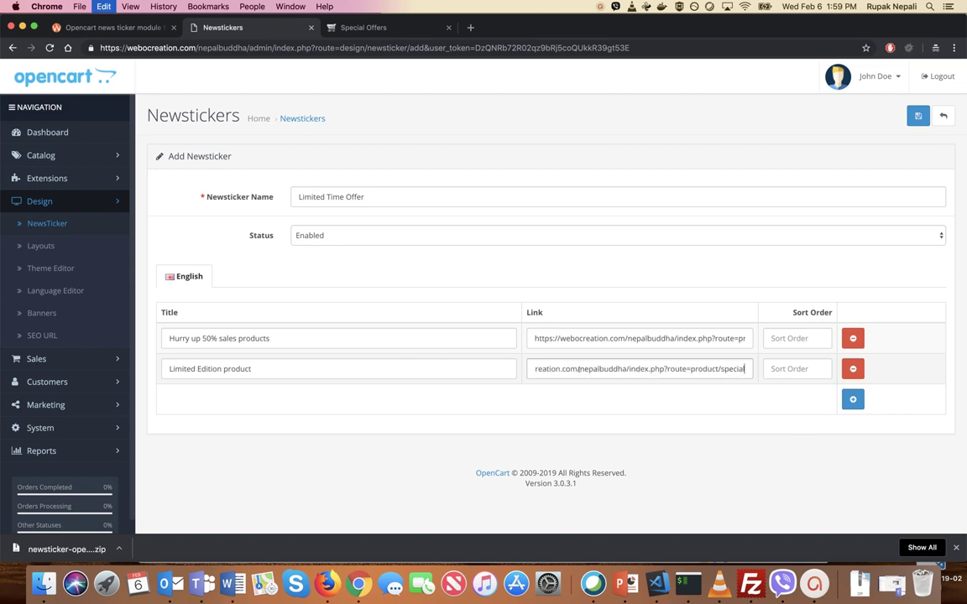
click(653, 353)
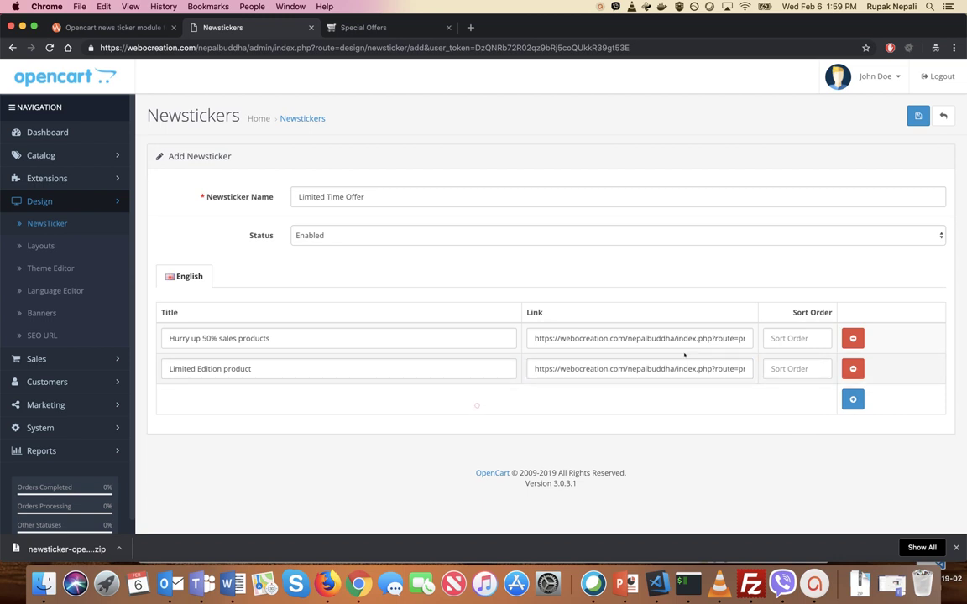
Set the items' sort orders to 1 and 2 and save the newsticker.
click(781, 336)
text(1)
click(772, 364)
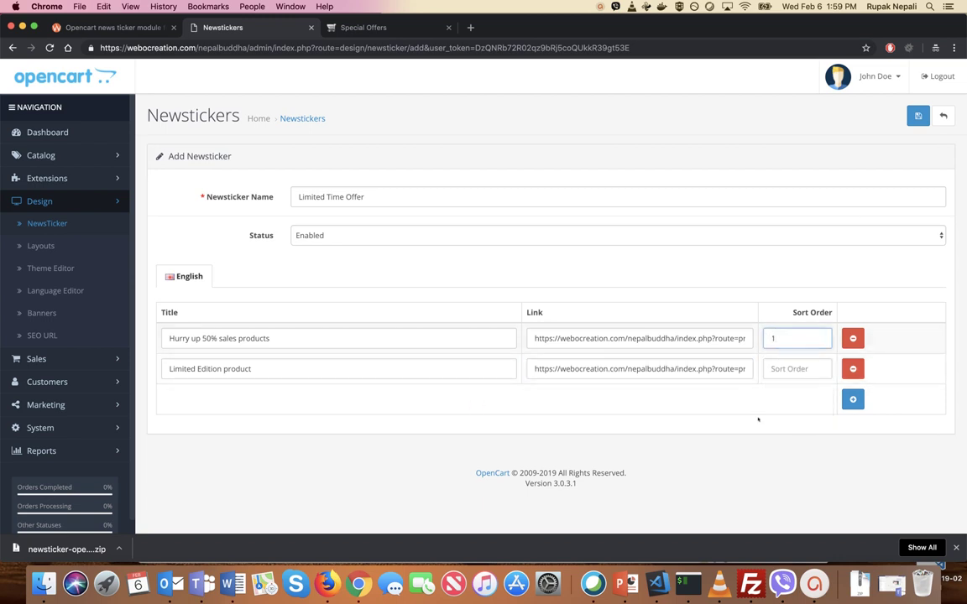
click(788, 370)
text(2)
click(772, 394)
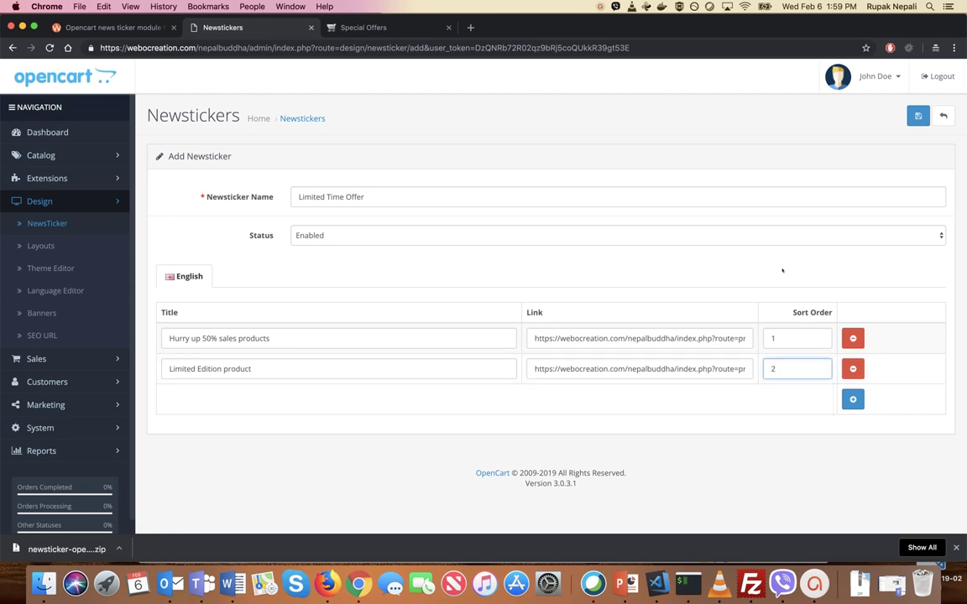
click(919, 116)
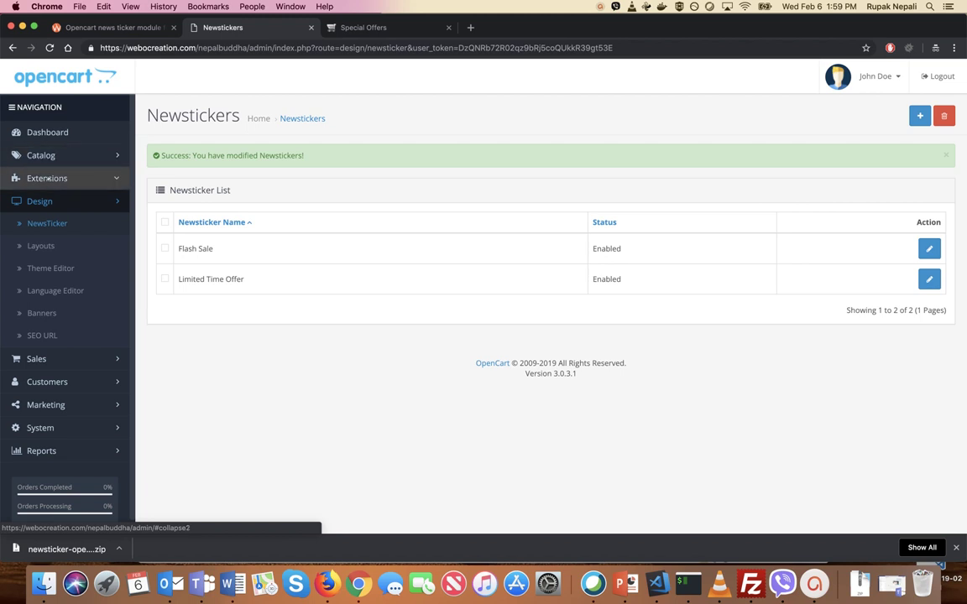
Go to Extensions > Modules and open the Newsticker module's edit form.
click(48, 178)
click(36, 245)
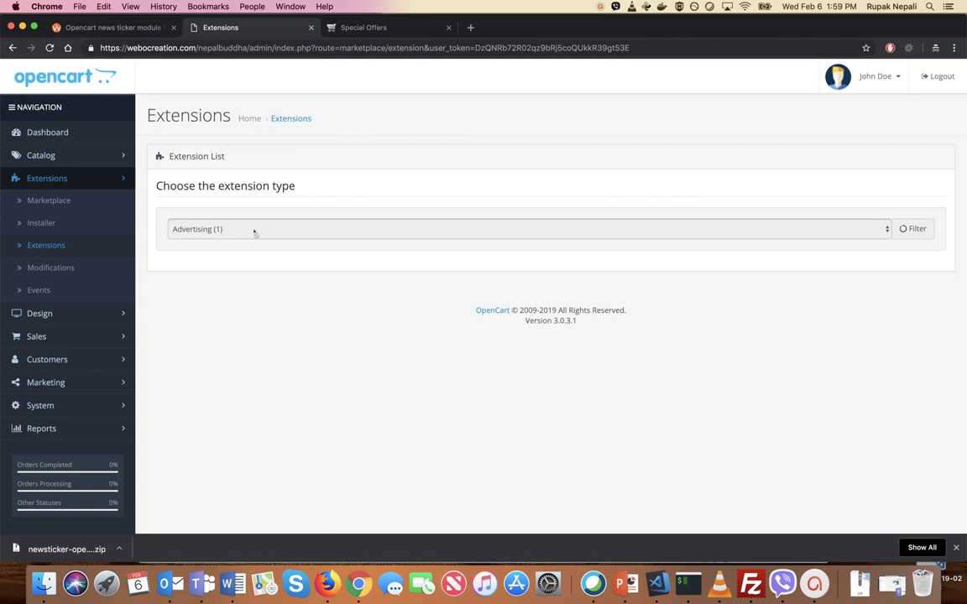
click(251, 230)
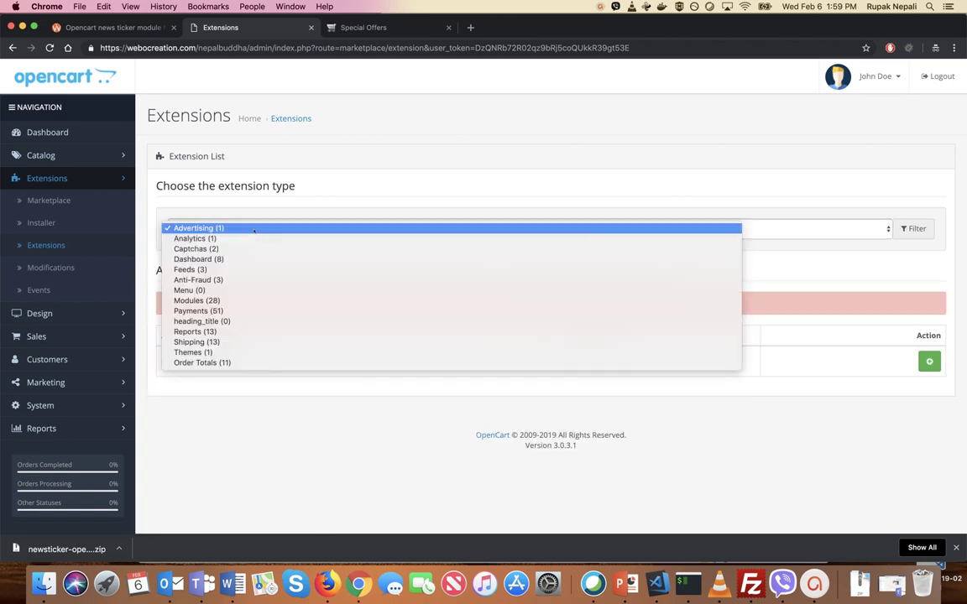
click(198, 301)
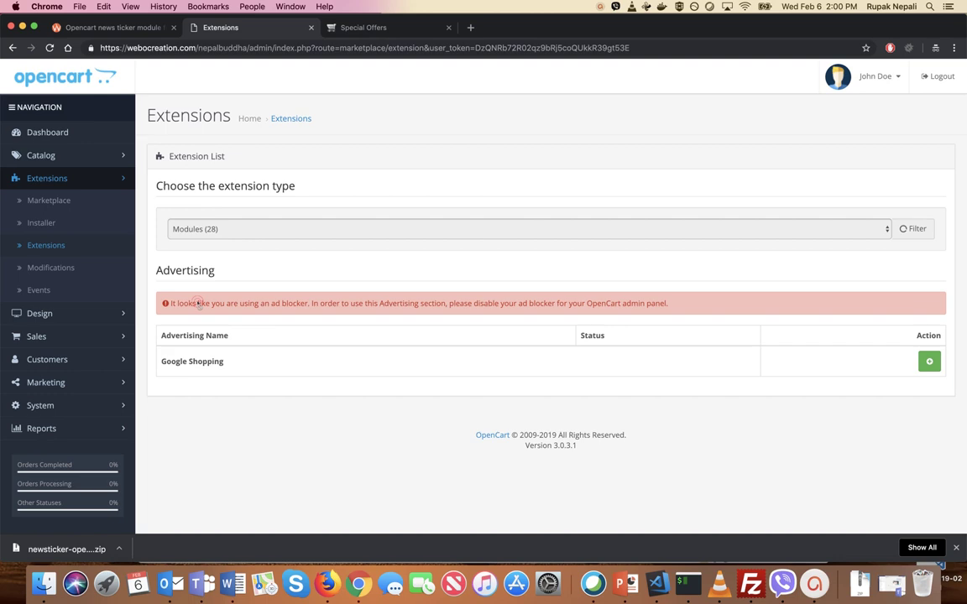
scroll(199, 306, down, 5)
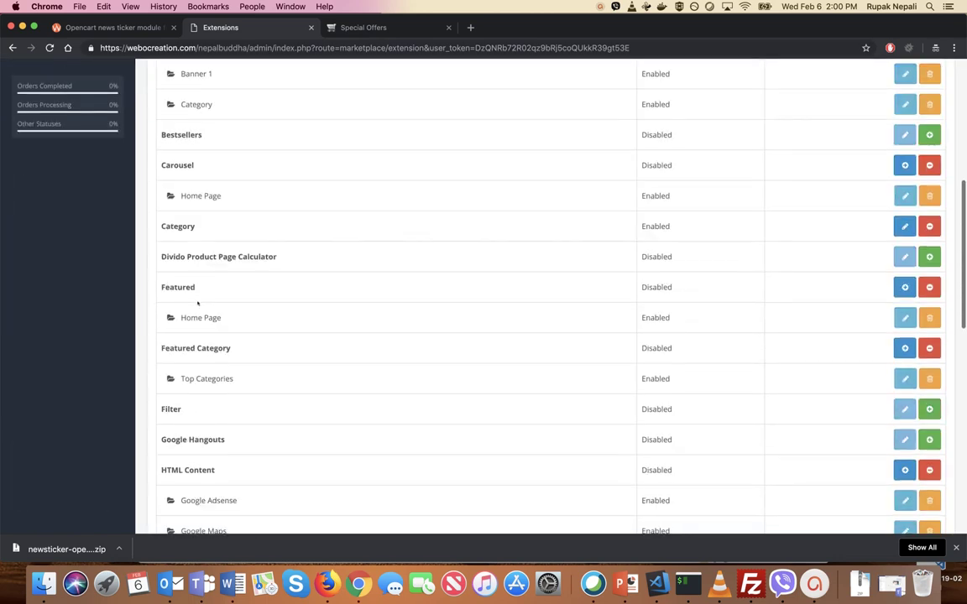
scroll(199, 306, down, 4)
scroll(199, 305, down, 2)
scroll(193, 304, down, 2)
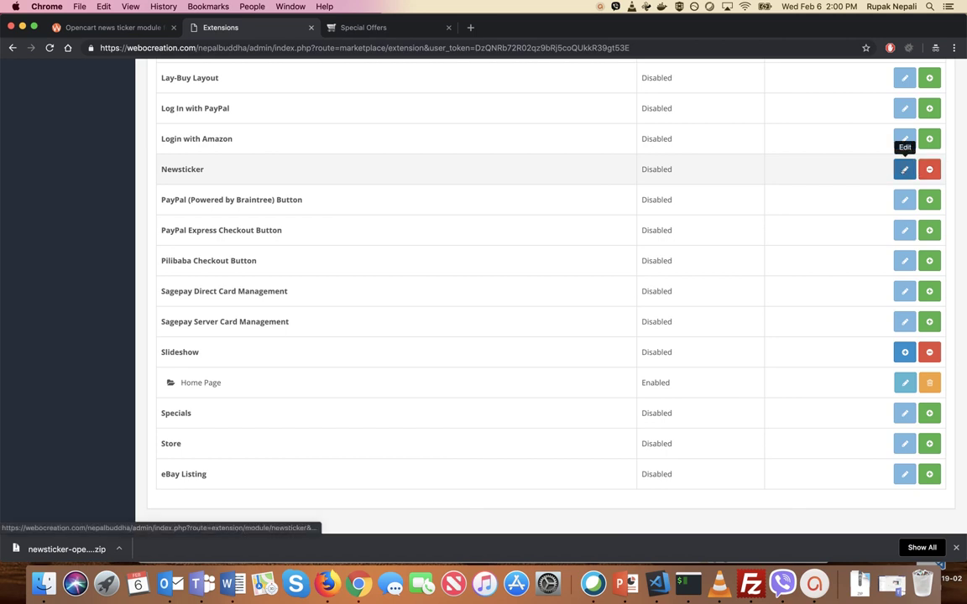
click(905, 171)
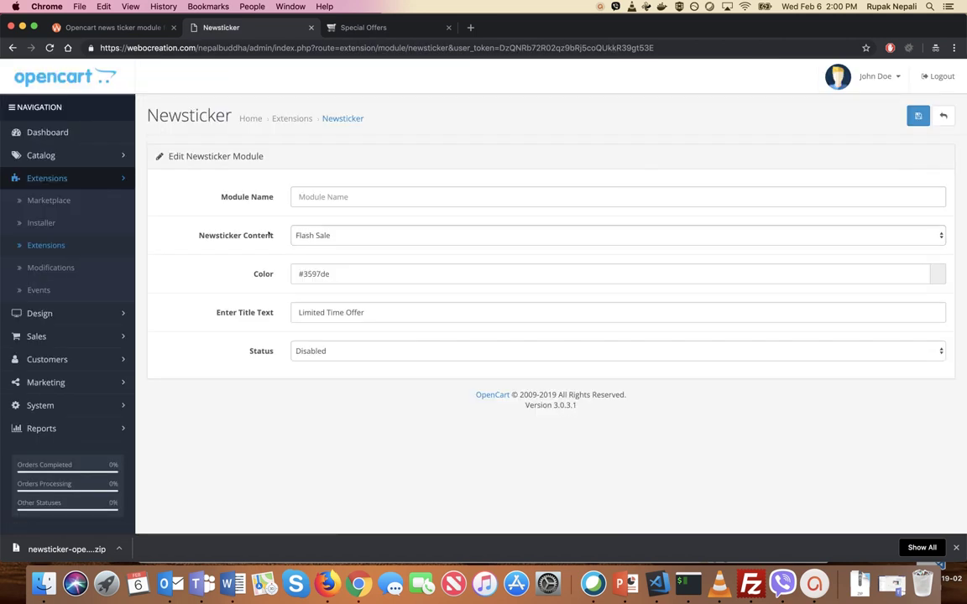
Save module 'Flash Sale in Home Page' with Flash Sale content, title 'Flash Sale', status Enabled.
click(336, 197)
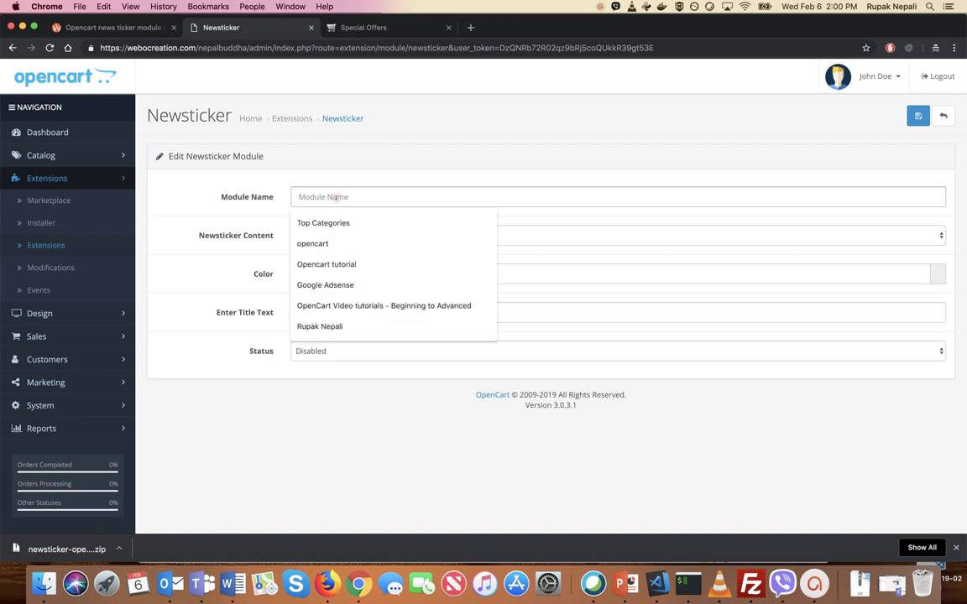
text(F)
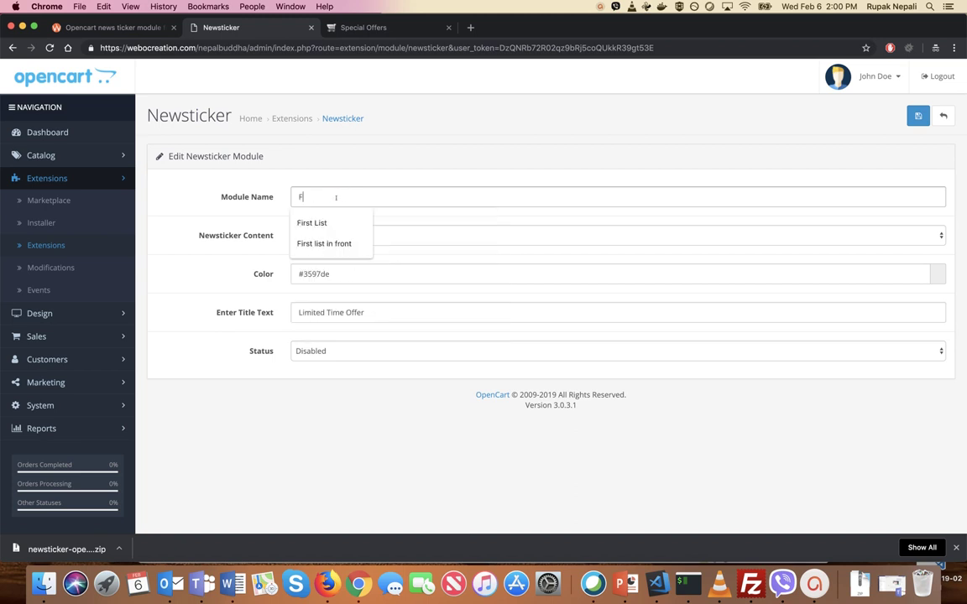
text(lash Sale )
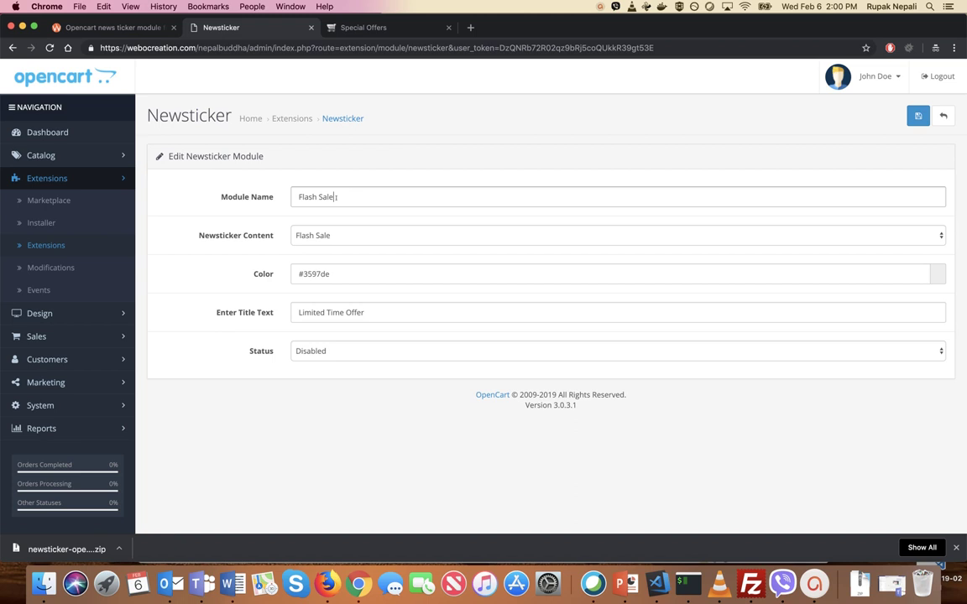
text(in Homp)
click(325, 235)
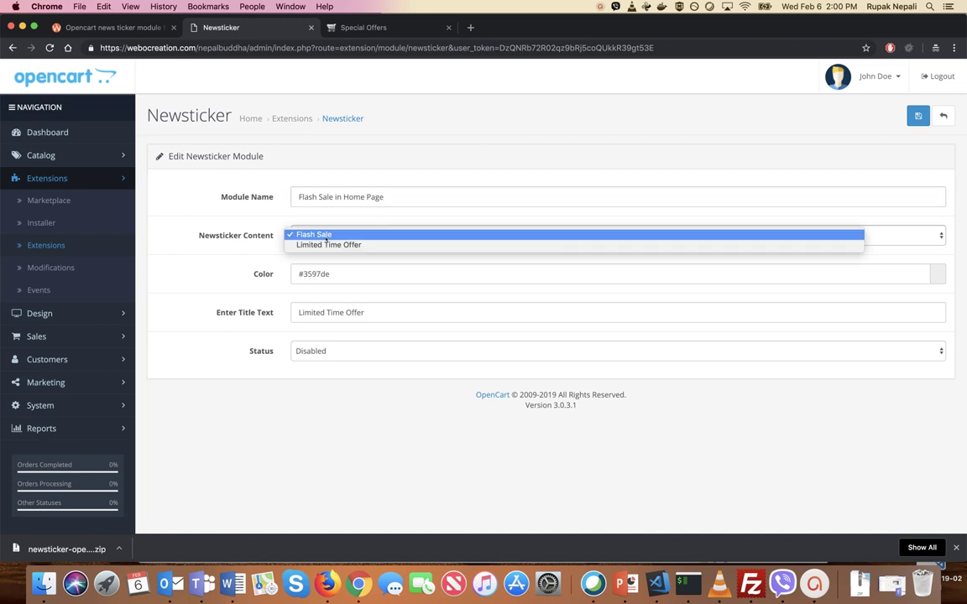
click(319, 235)
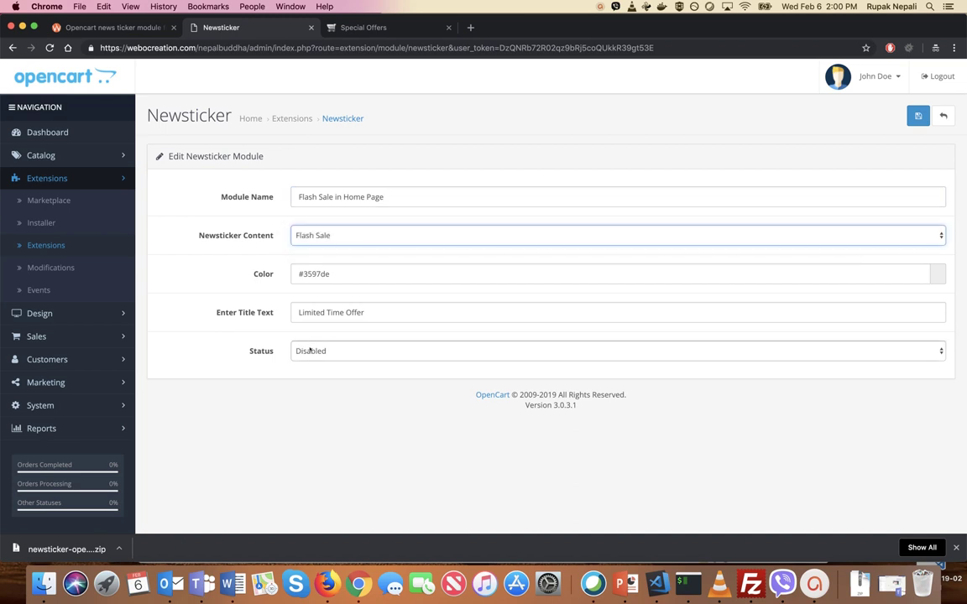
triple_click(357, 312)
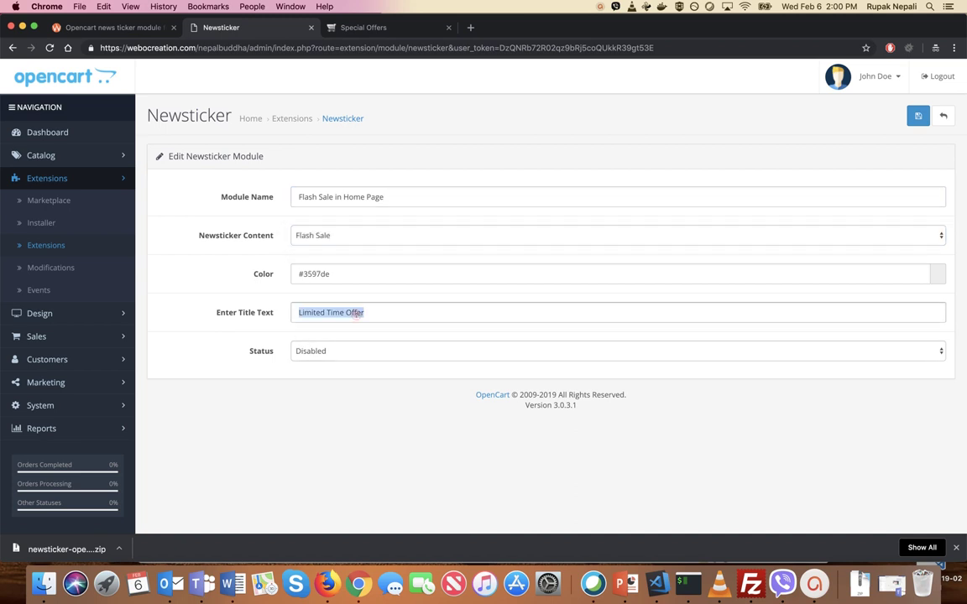
text(Flash Sal)
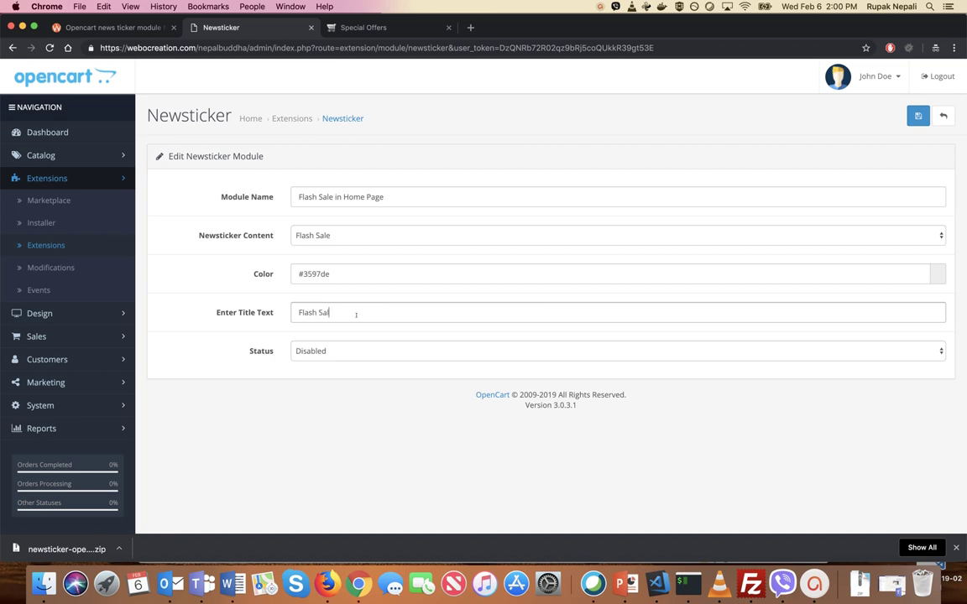
text(e)
click(334, 348)
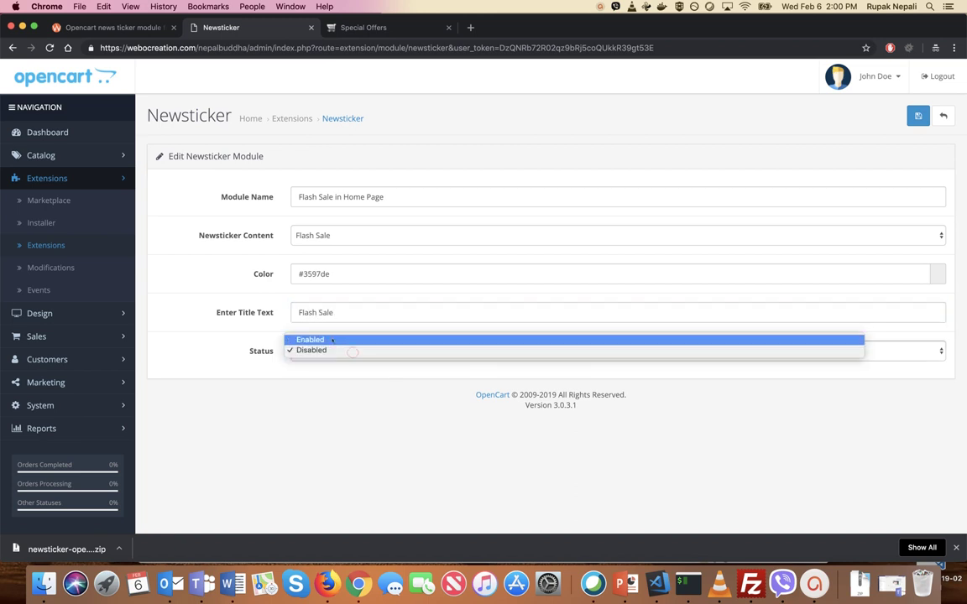
click(306, 339)
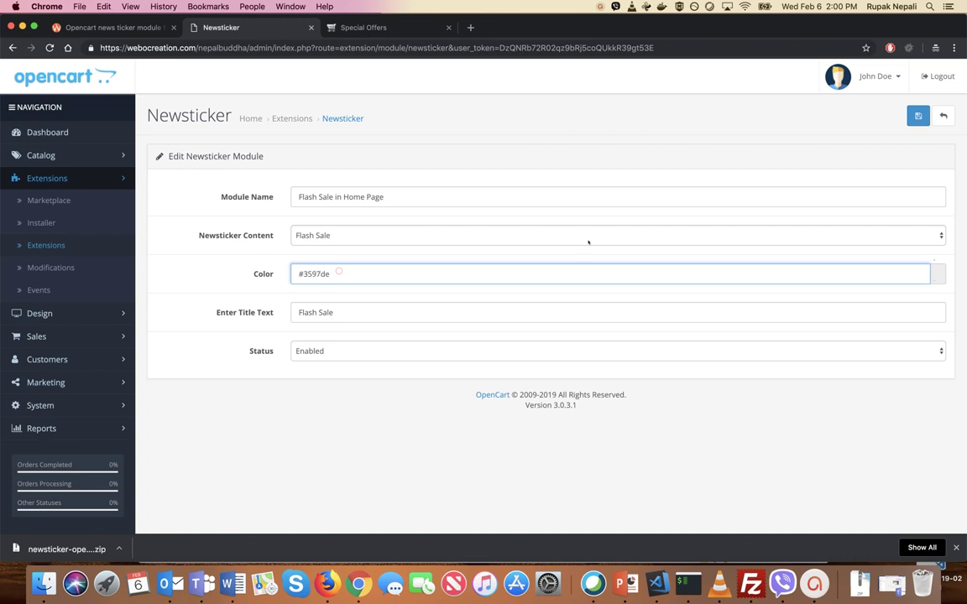
click(918, 117)
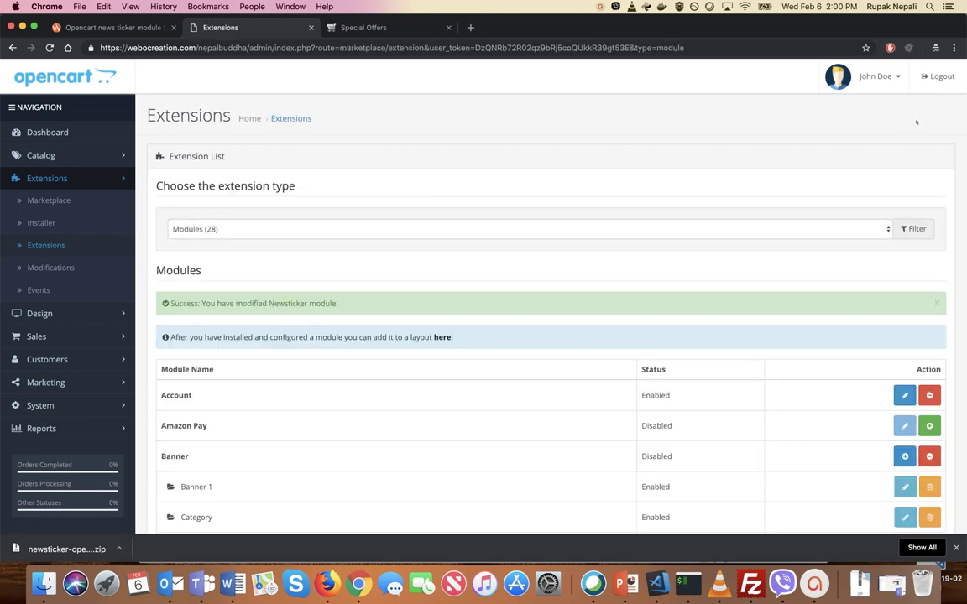
Check the new enabled entry under Newsticker and start adding another Newsticker module.
scroll(798, 266, down, 5)
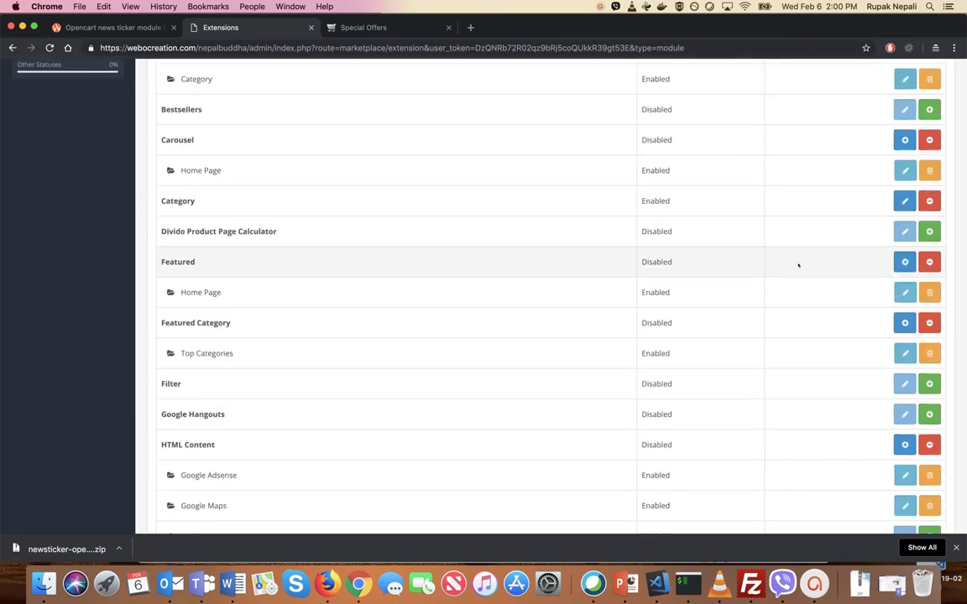
scroll(764, 362, down, 1)
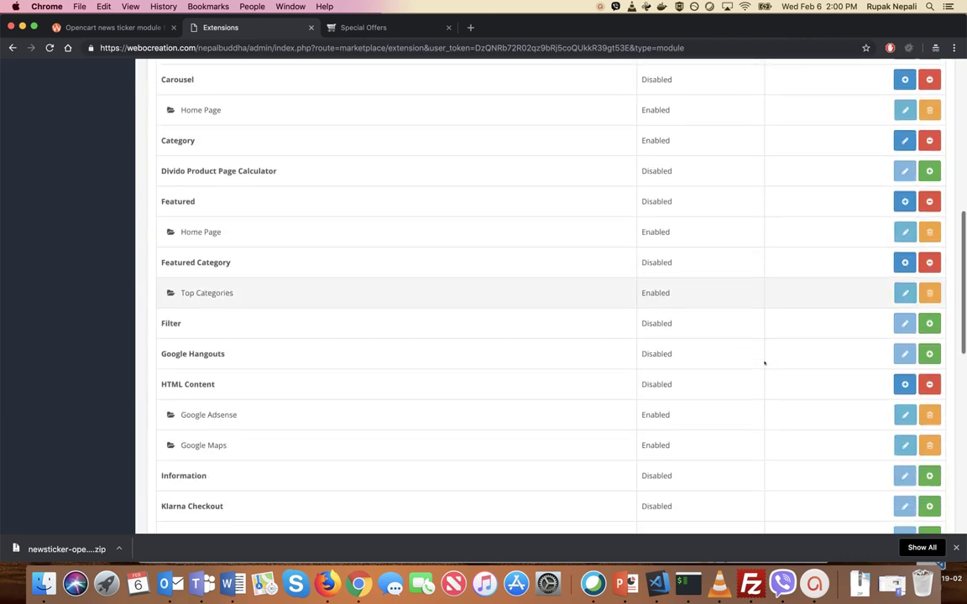
scroll(764, 363, down, 1)
scroll(763, 362, down, 2)
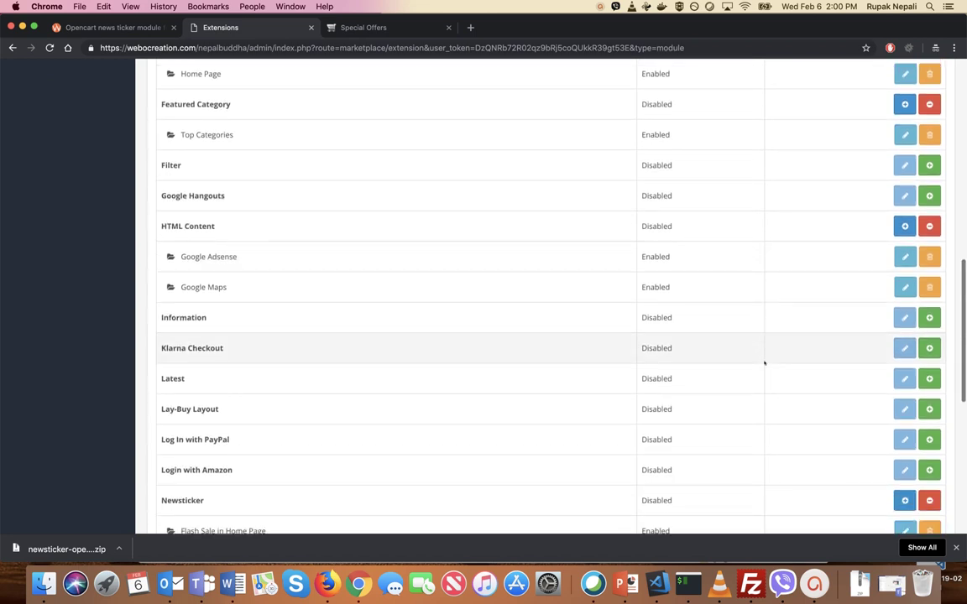
scroll(764, 363, down, 1)
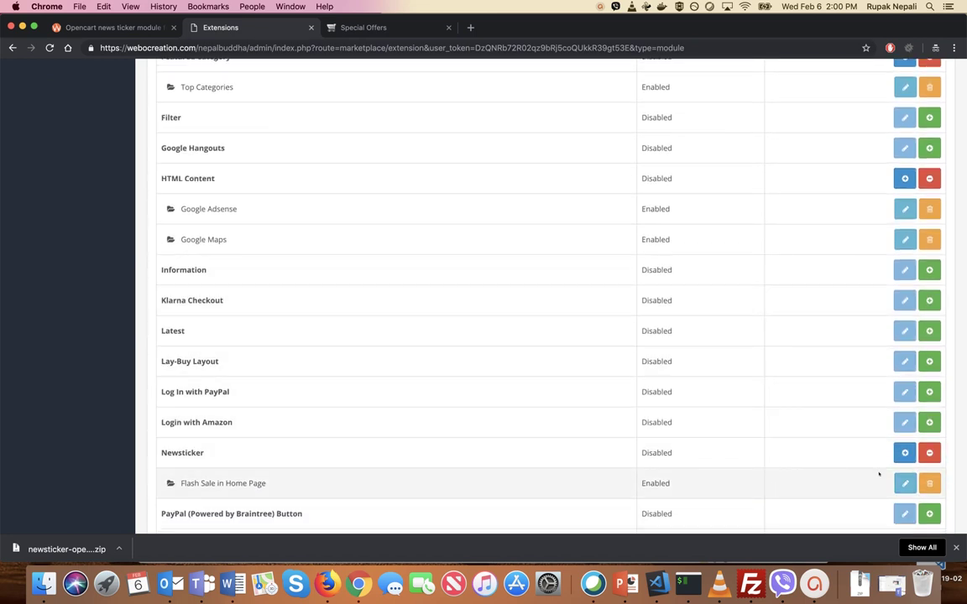
click(904, 452)
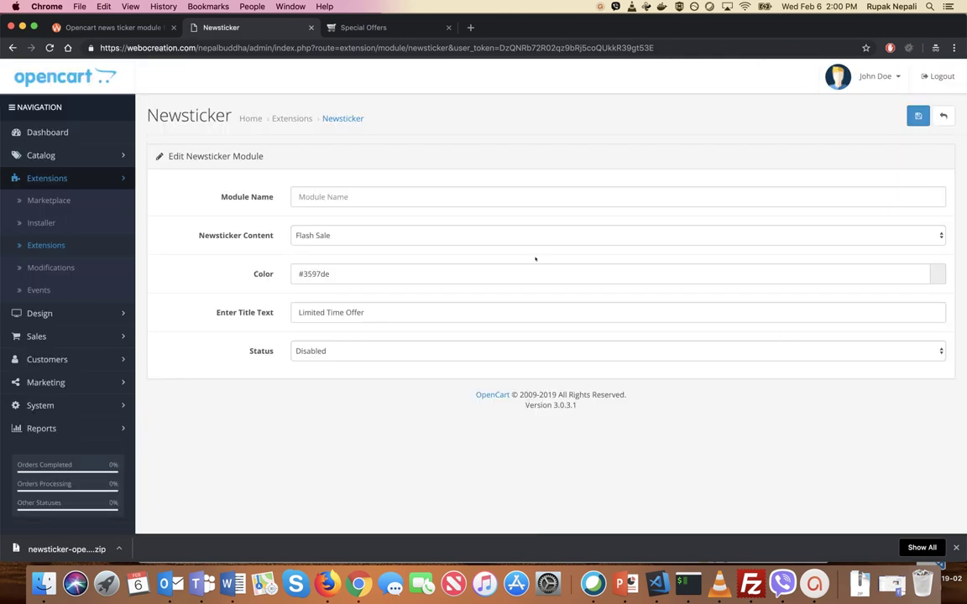
Save module 'Limited Time Offer' with Limited Time Offer content, colour #99336a, status Enabled.
click(390, 194)
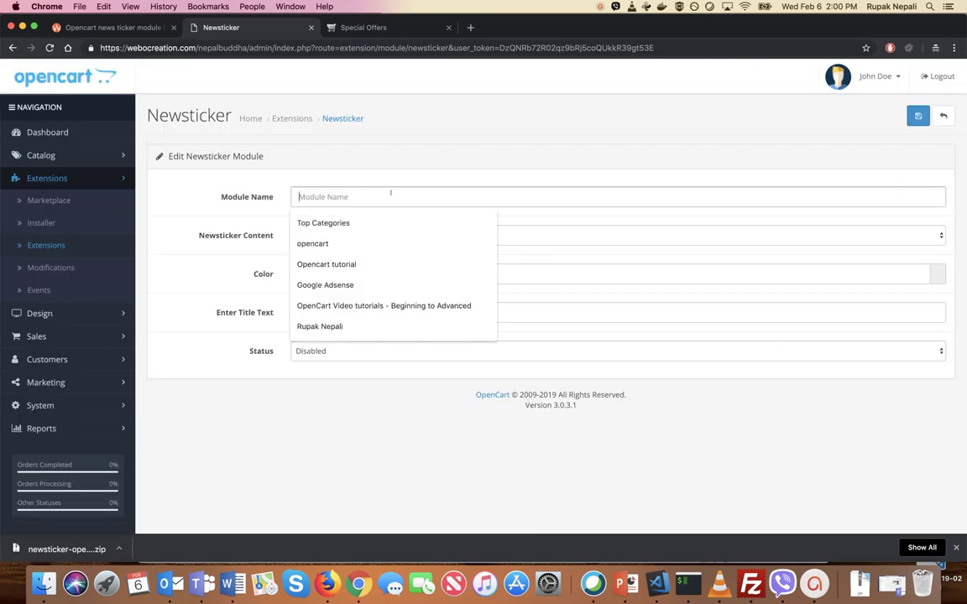
text(Limi)
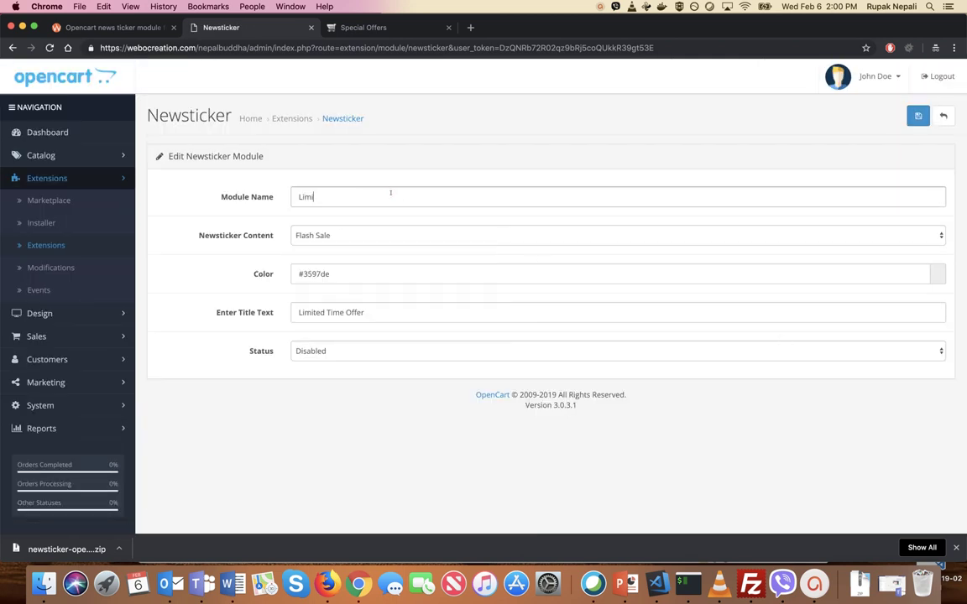
text(ted )
text(Time Offer)
click(317, 235)
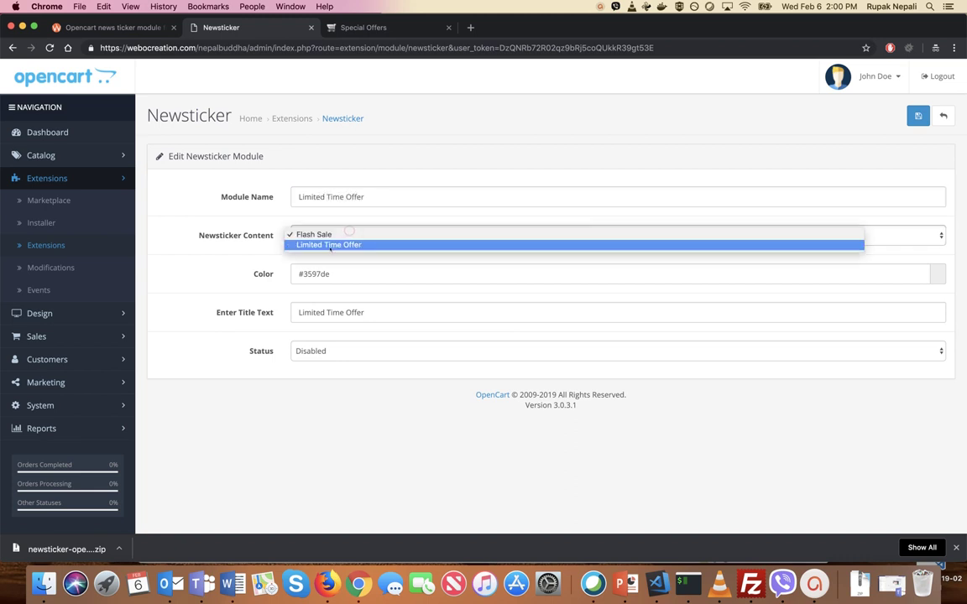
click(329, 245)
double_click(333, 274)
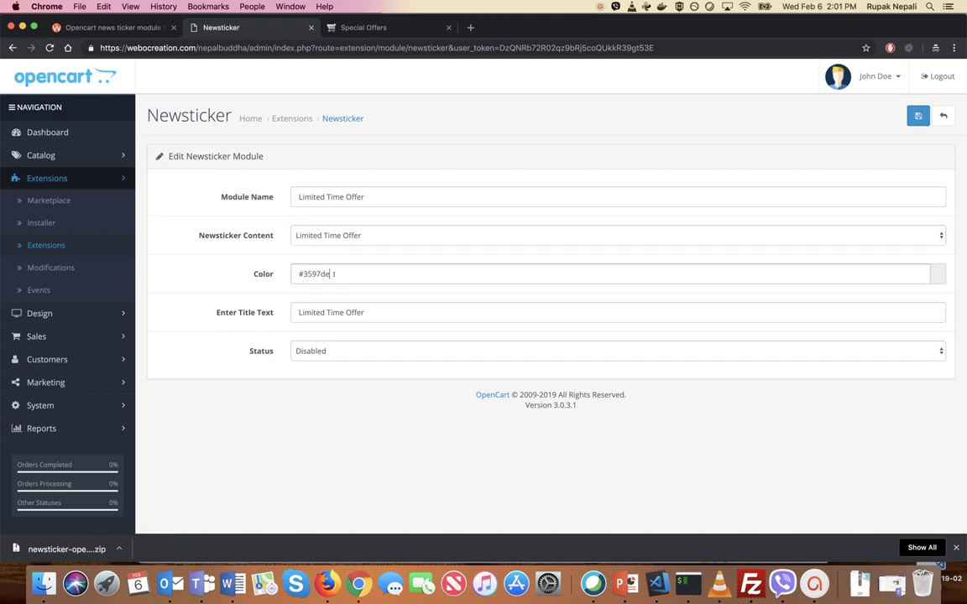
key(BackSpace)
key(BackSpace)
text(#)
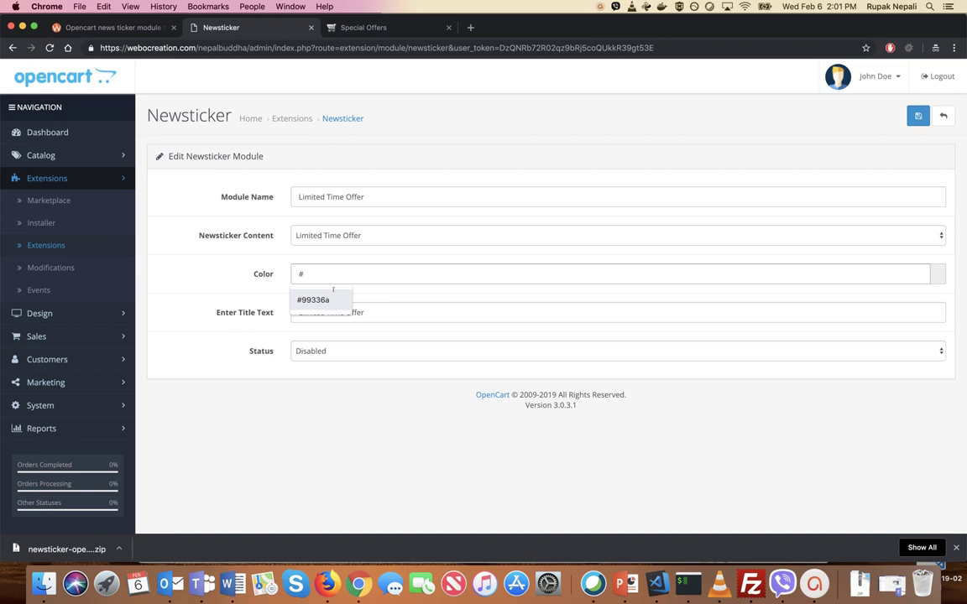
click(315, 299)
click(311, 351)
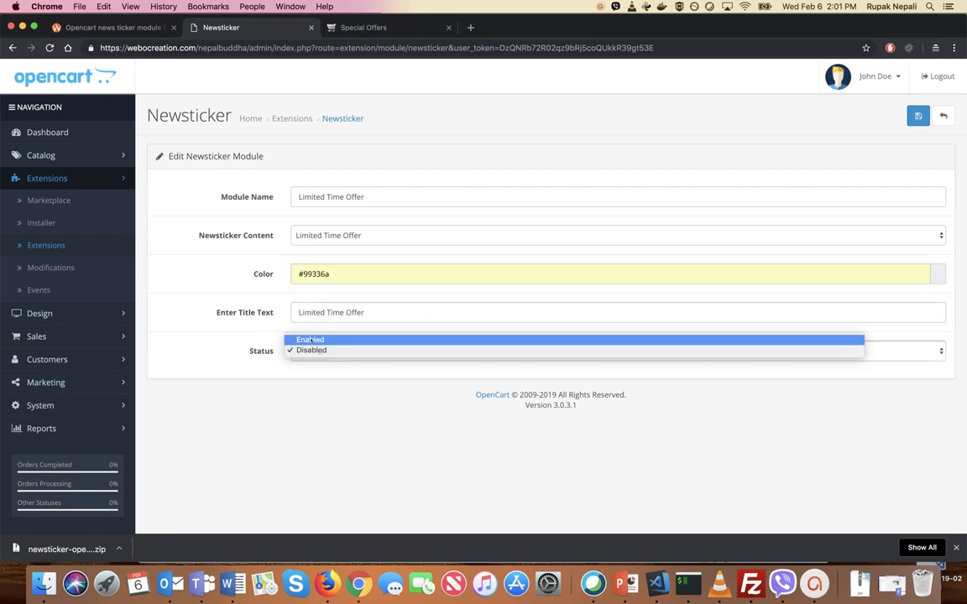
click(310, 340)
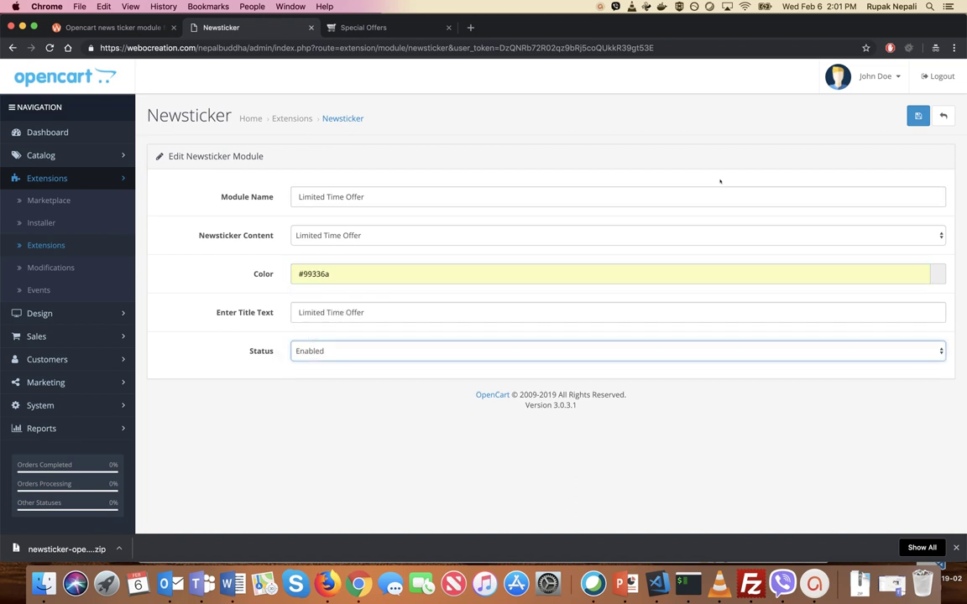
click(917, 116)
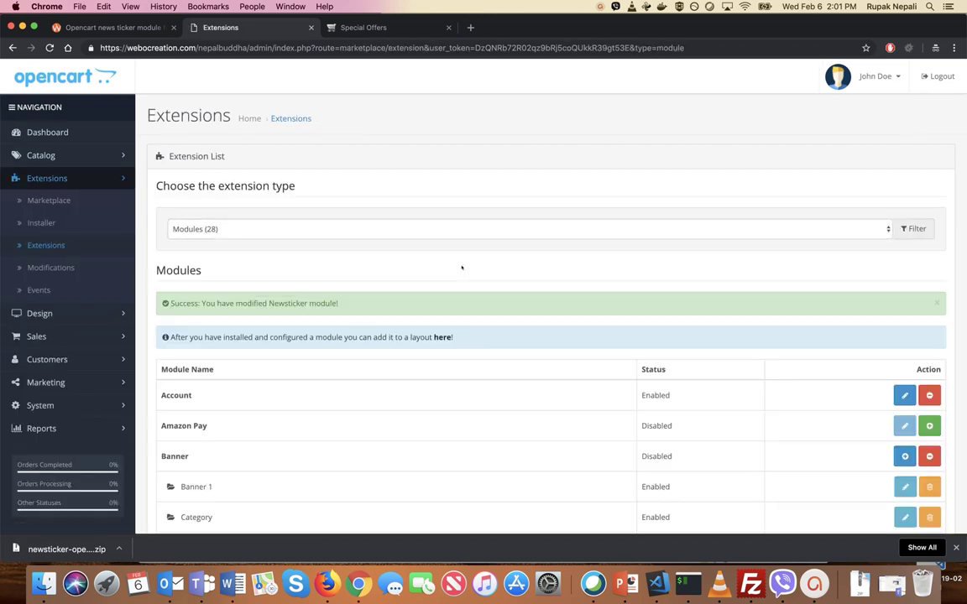
click(47, 313)
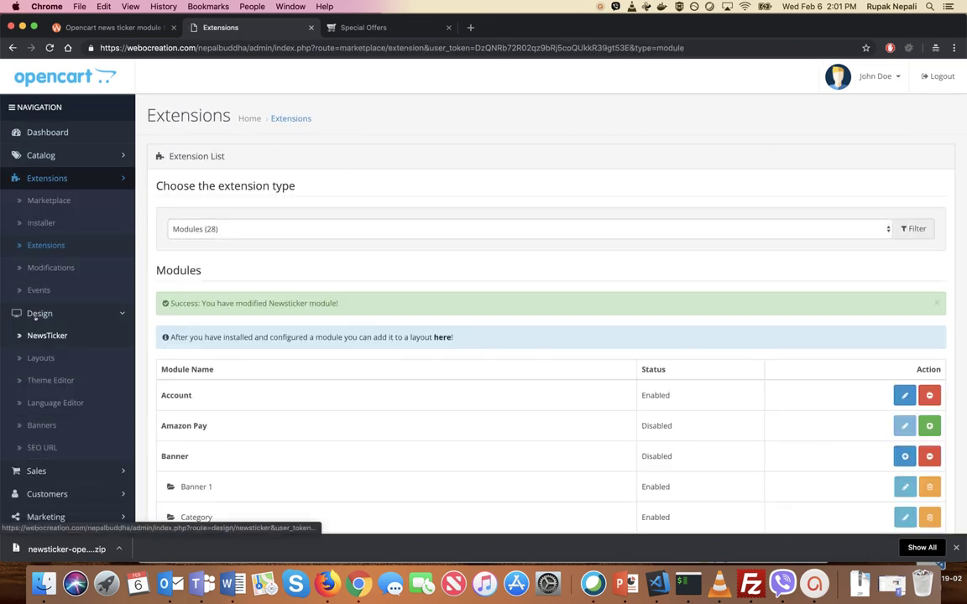
Add the Limited Time Offer module to the Category layout's Content Top and save.
click(39, 358)
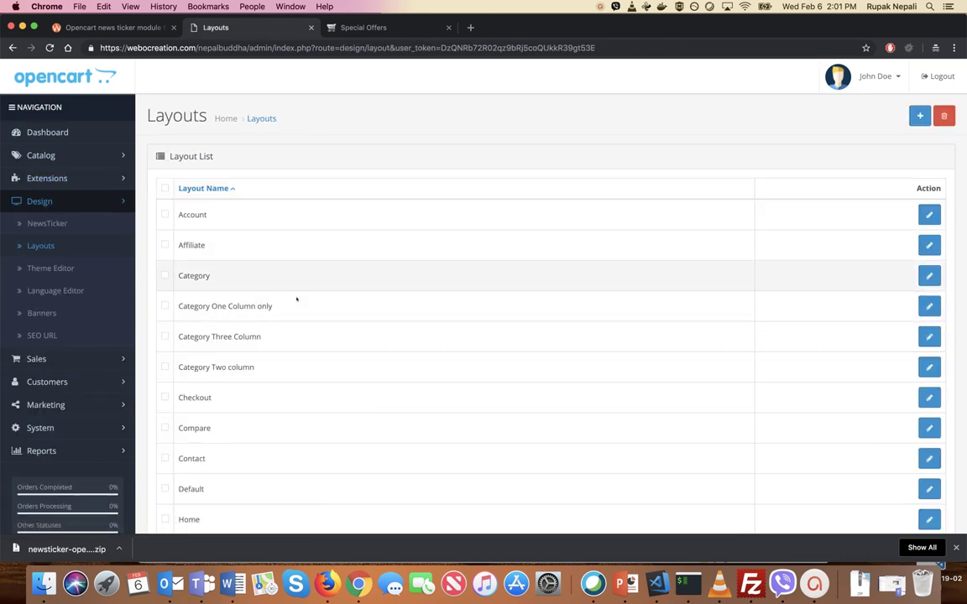
click(929, 275)
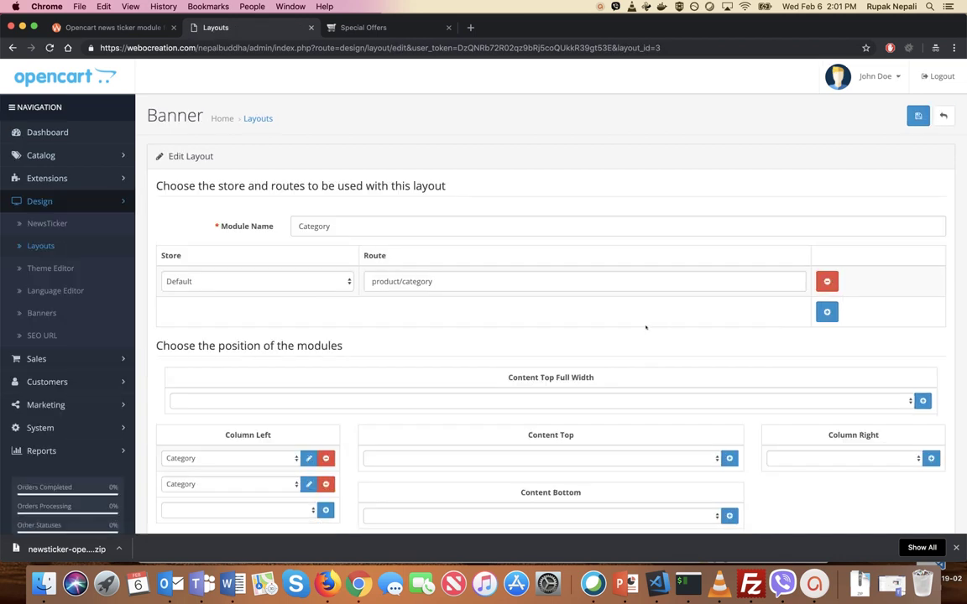
scroll(647, 328, down, 2)
scroll(646, 328, down, 1)
click(729, 352)
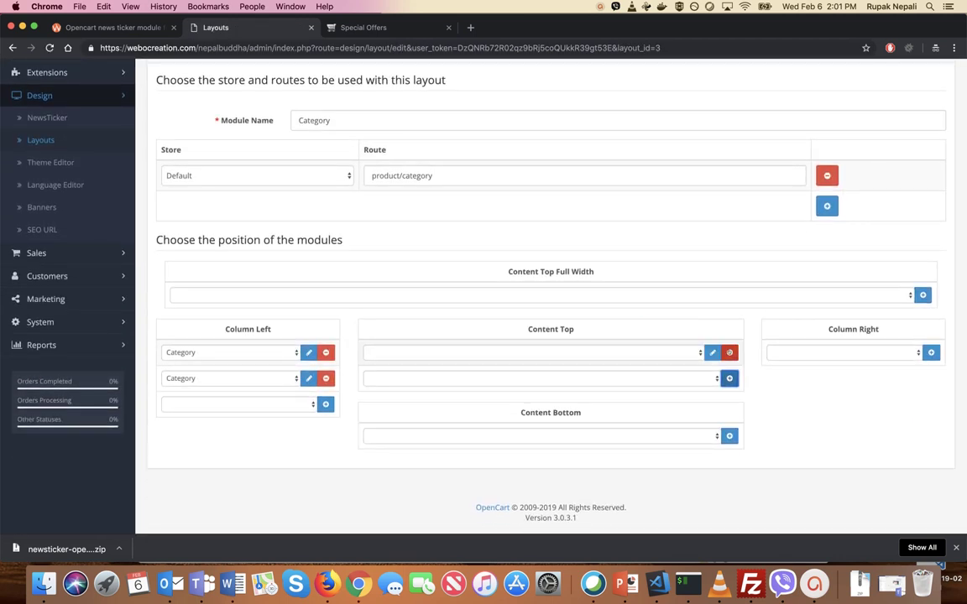
click(600, 344)
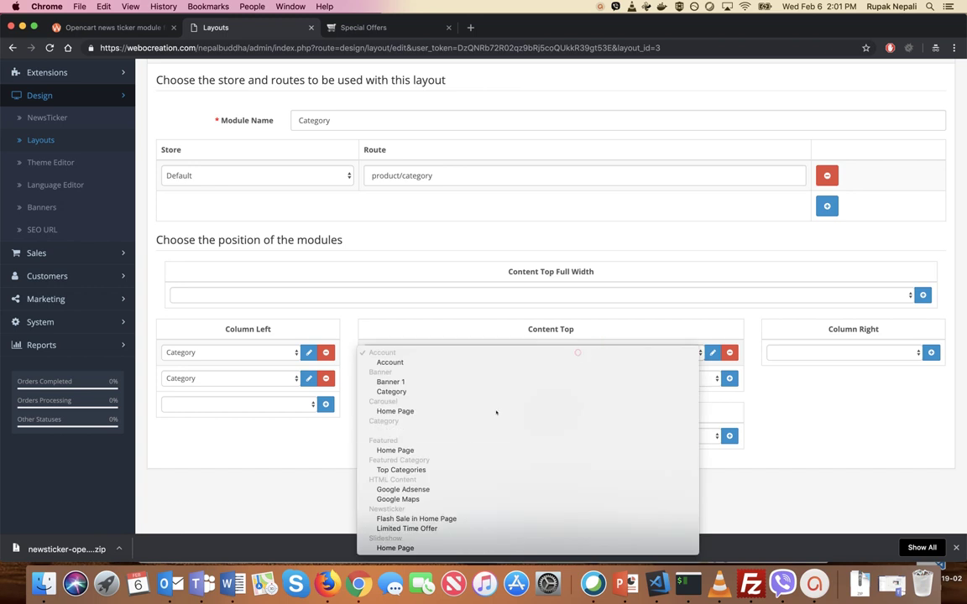
click(428, 528)
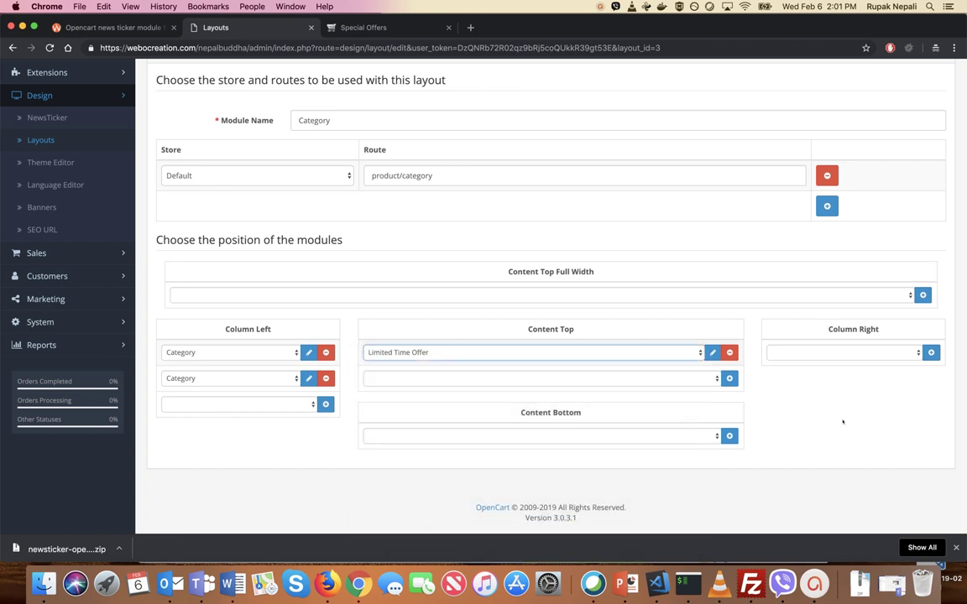
scroll(847, 419, up, 1)
scroll(861, 419, up, 2)
click(918, 116)
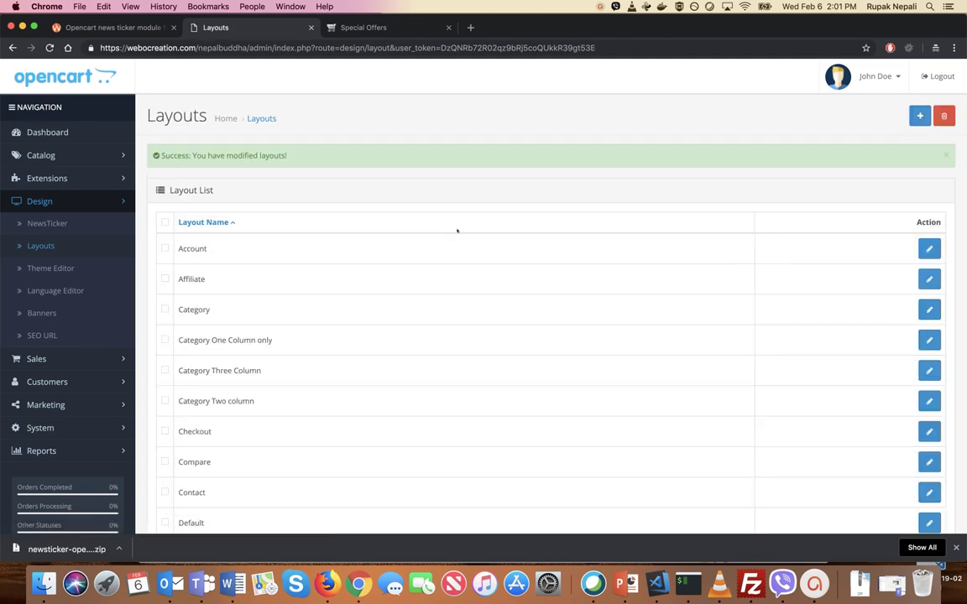
Open the Home layout and add a new Content Top module slot.
scroll(447, 470, down, 2)
scroll(492, 436, down, 1)
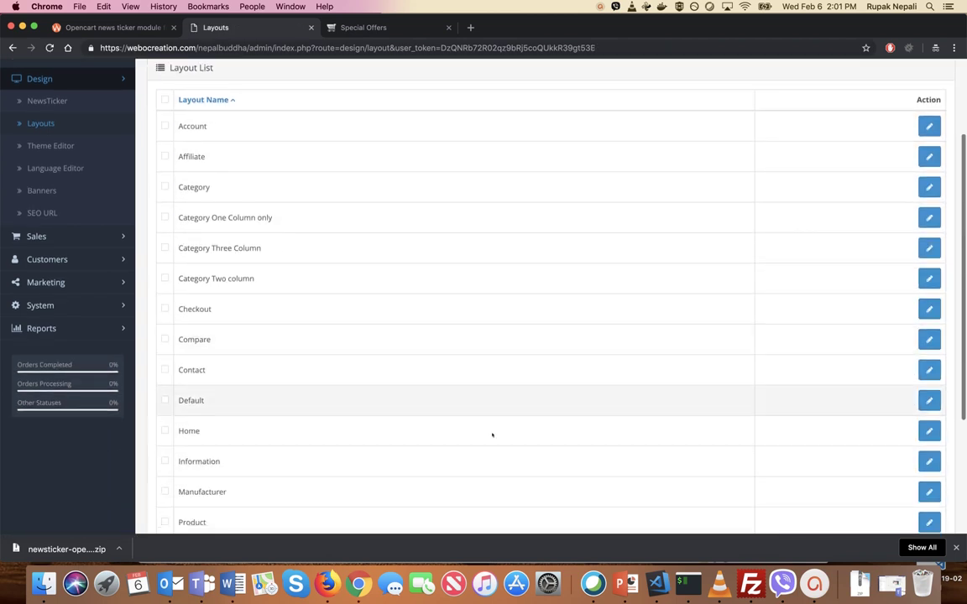
click(929, 430)
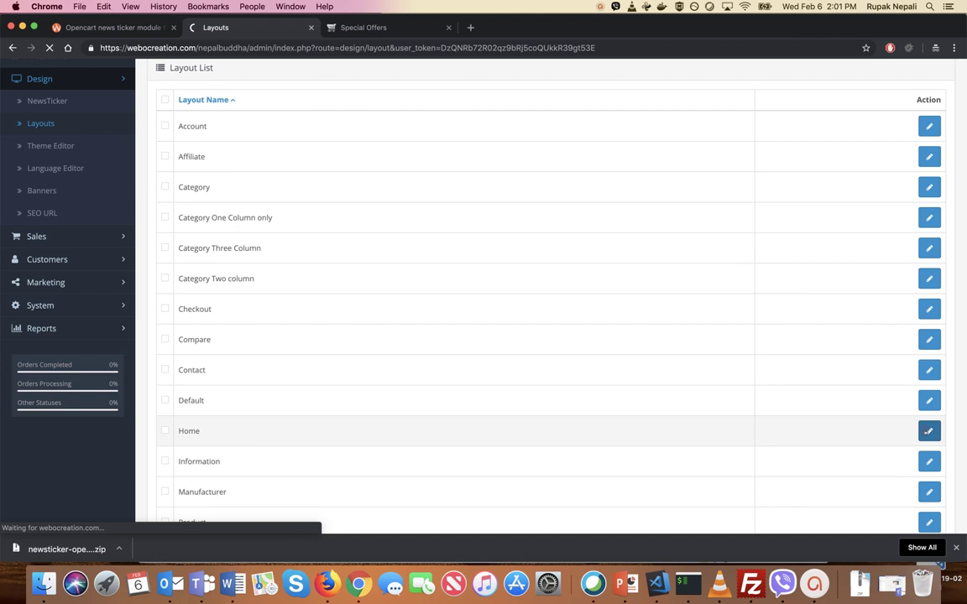
scroll(791, 375, down, 3)
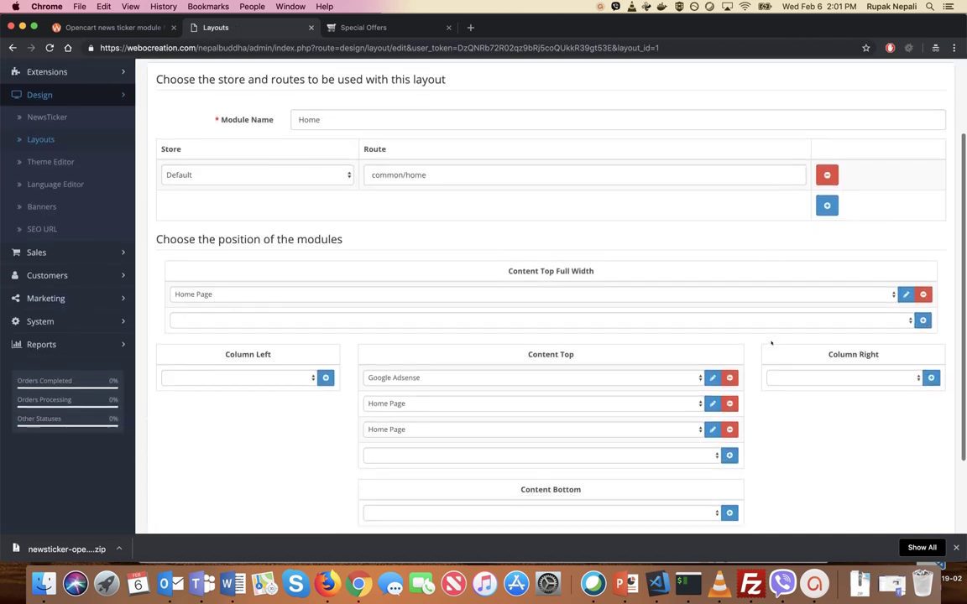
click(730, 449)
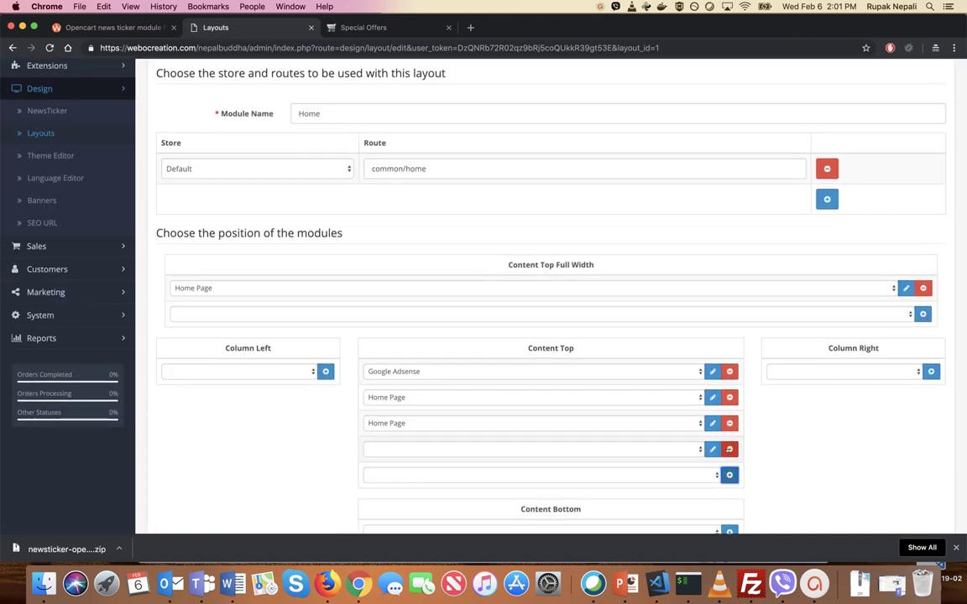
click(531, 450)
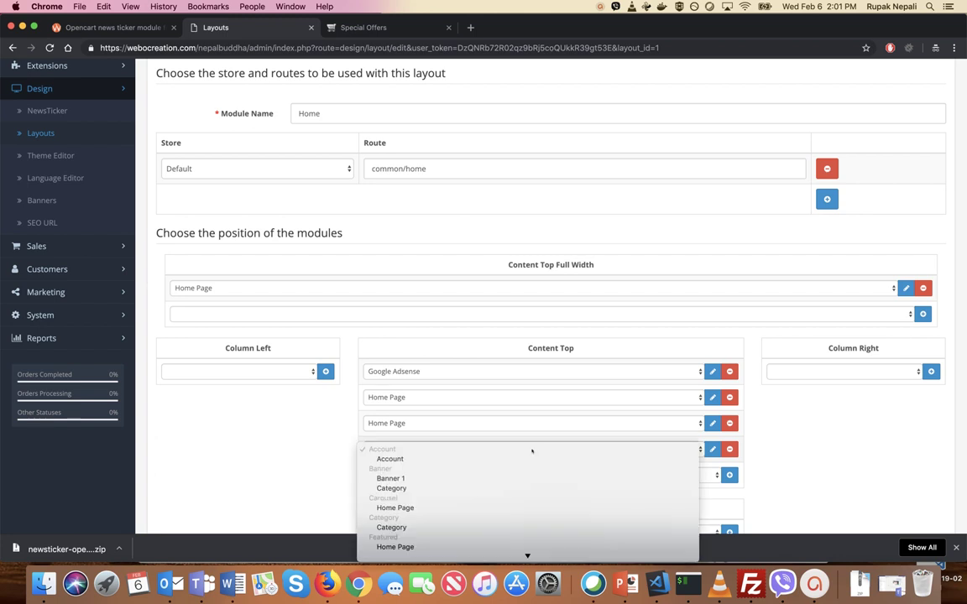
scroll(458, 487, down, 3)
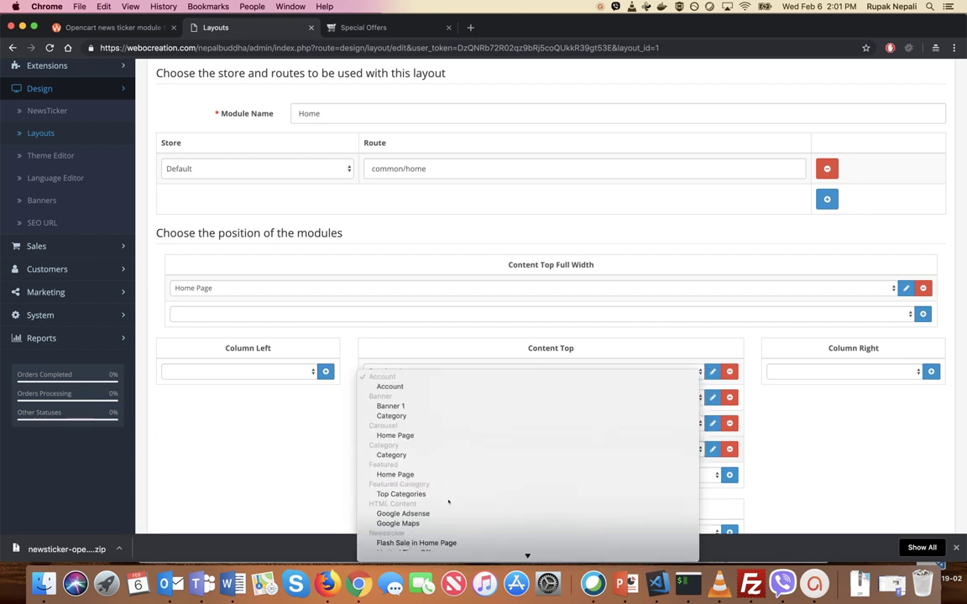
key(Down)
key(Down)
key(Down)
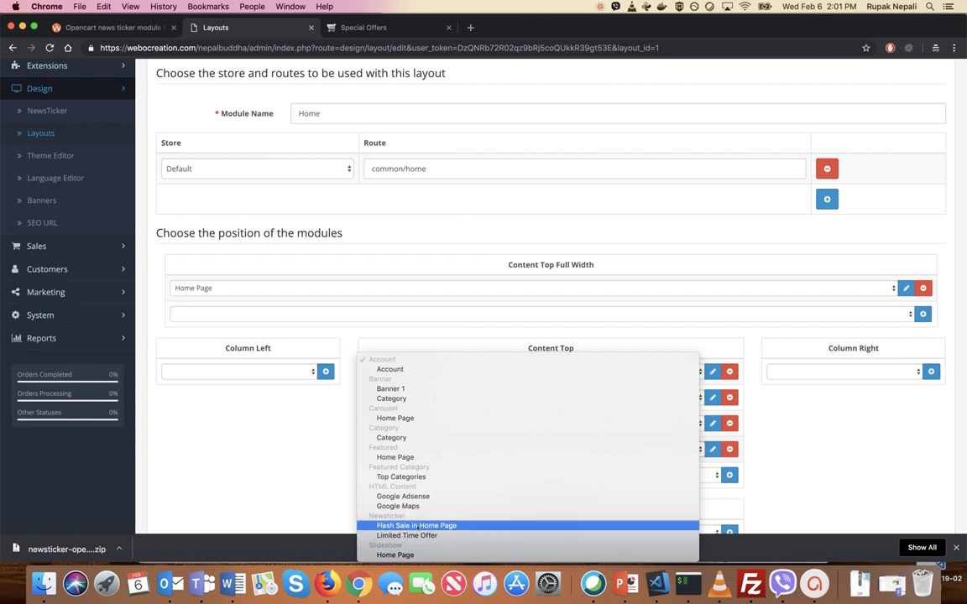
click(793, 441)
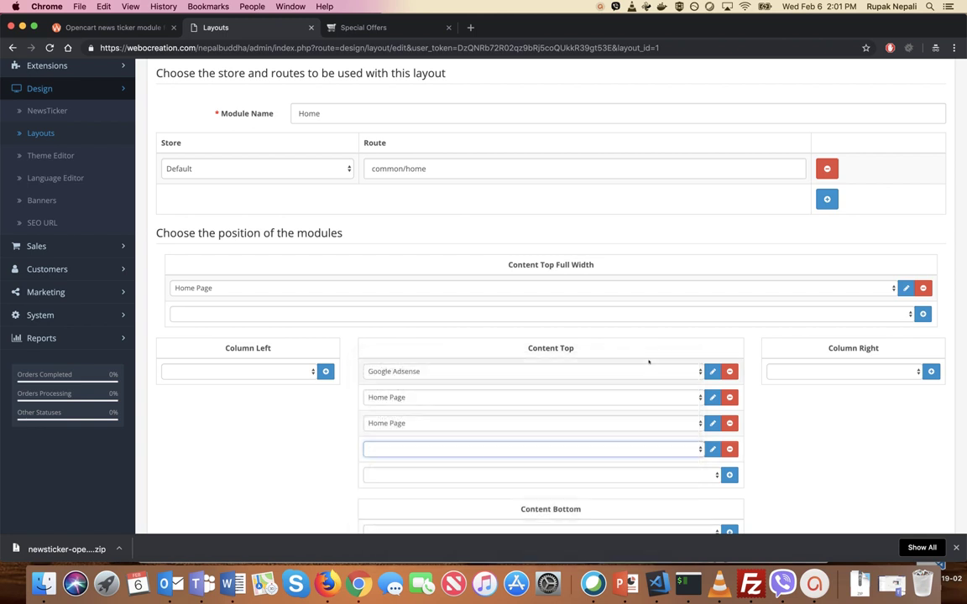
Replace Google Adsense in the first Content Top slot with Flash Sale in Home Page and save.
click(623, 376)
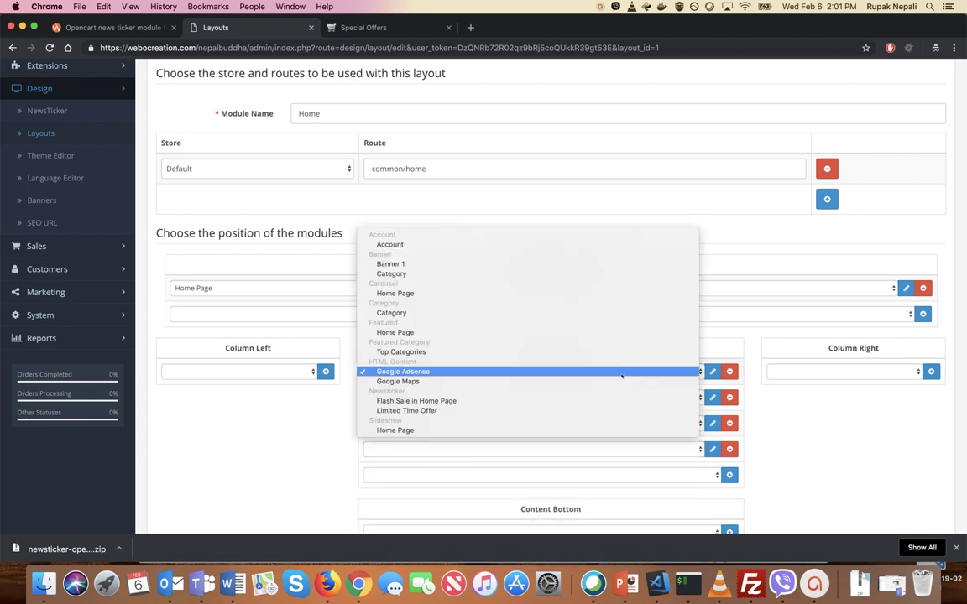
click(413, 401)
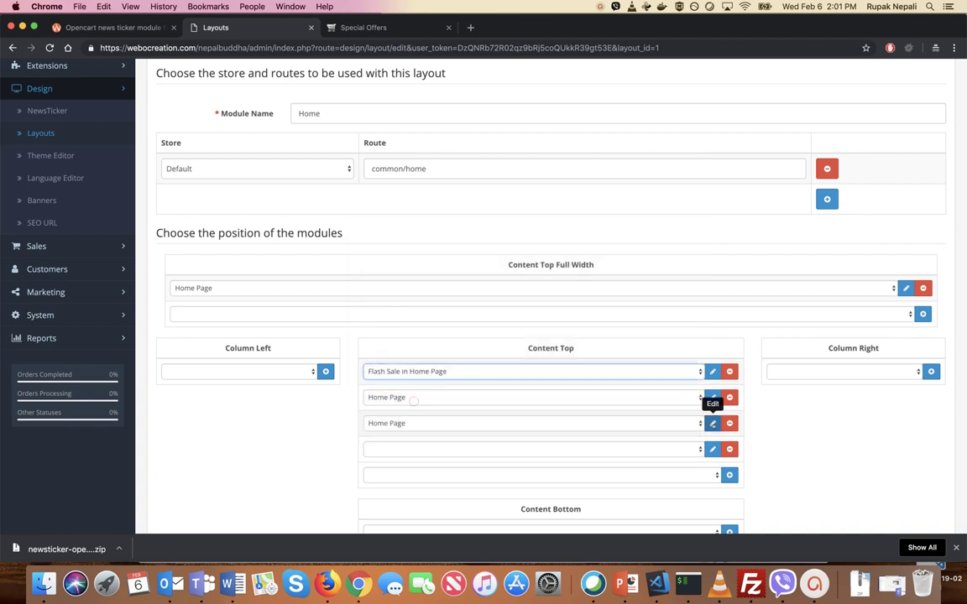
scroll(834, 431, up, 3)
scroll(834, 430, down, 1)
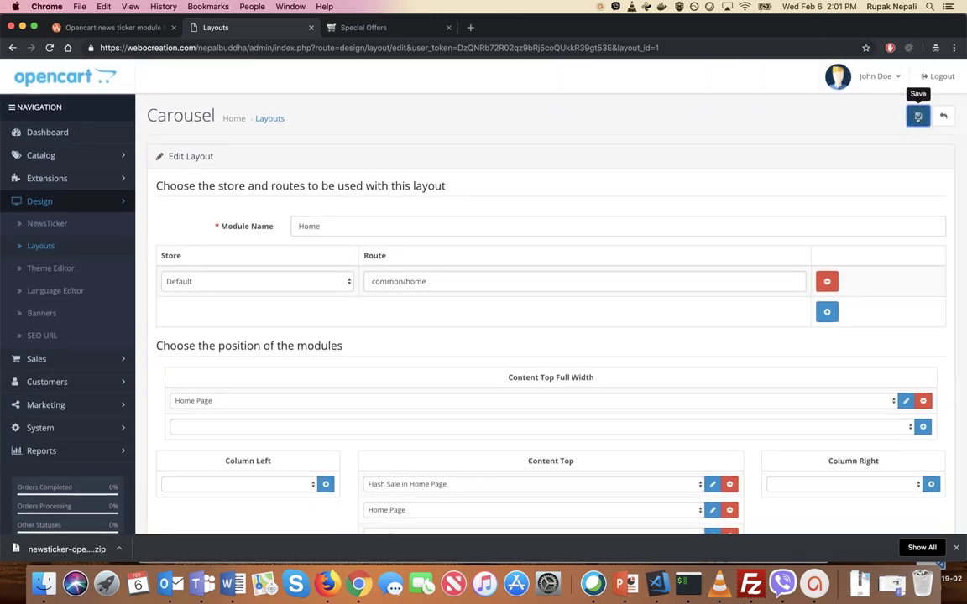
click(918, 117)
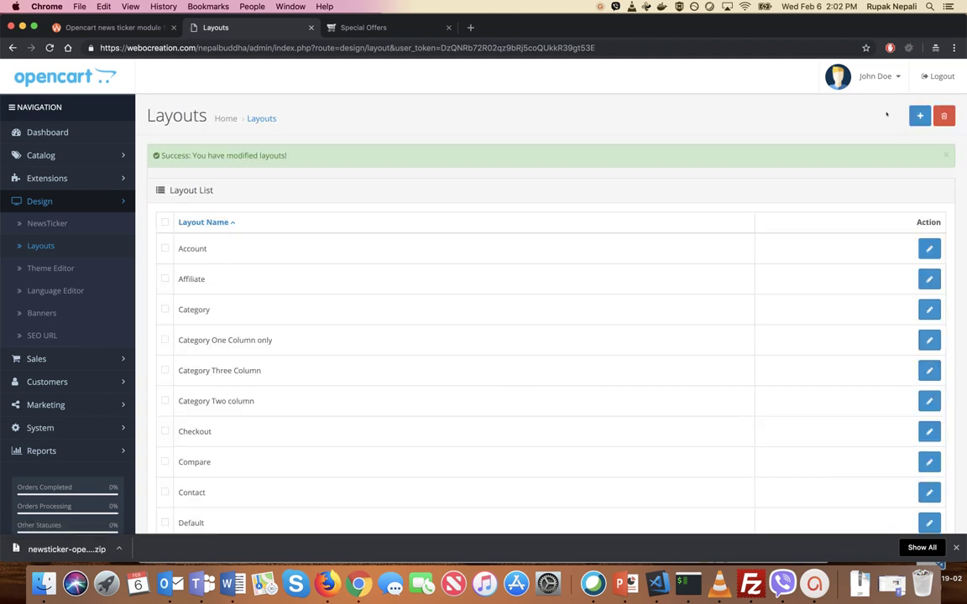
Check the Flash Sale ticker on the storefront home page, then view Laptops & Notebooks.
click(877, 77)
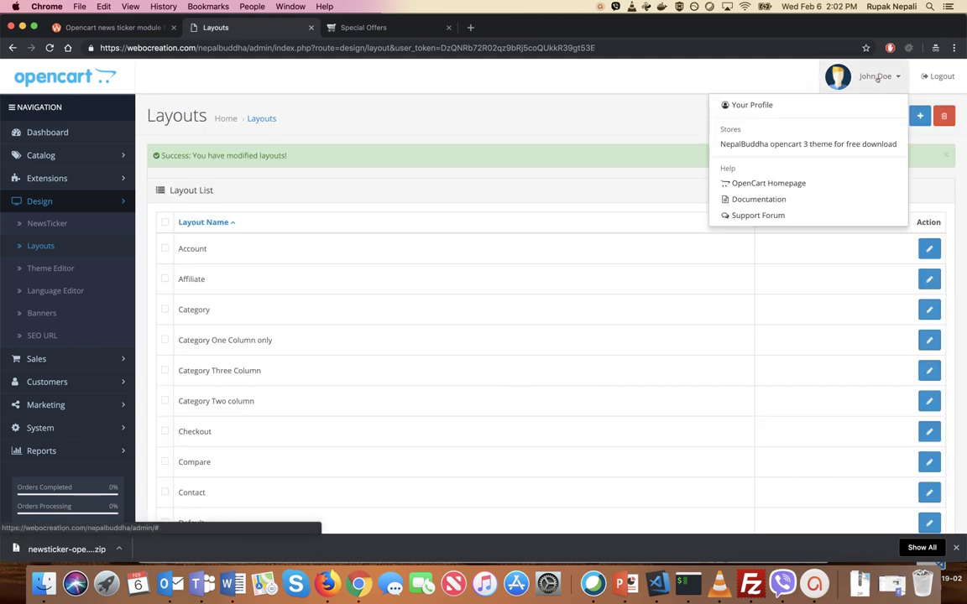
click(753, 143)
scroll(669, 274, down, 3)
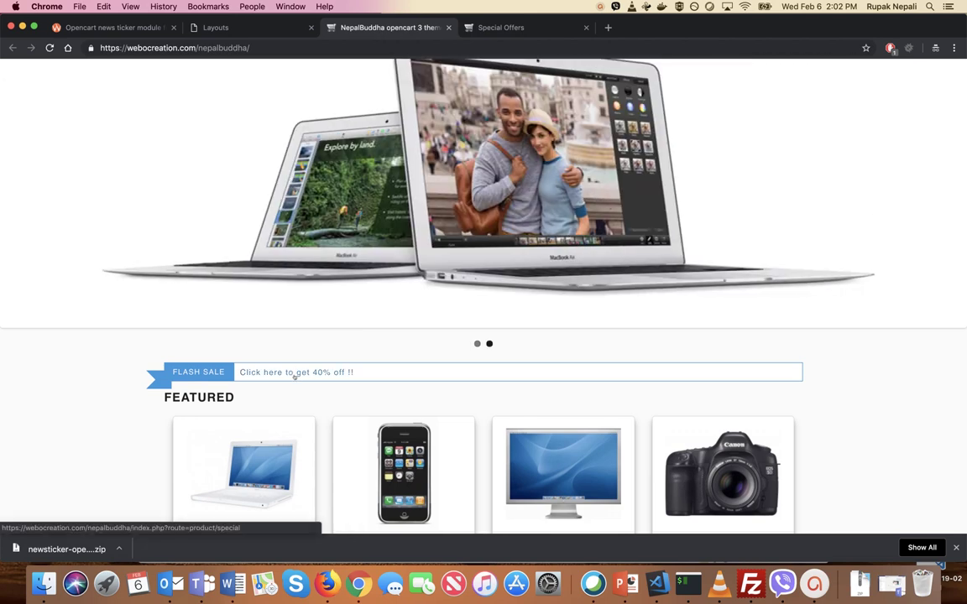
scroll(294, 377, down, 2)
scroll(294, 377, up, 5)
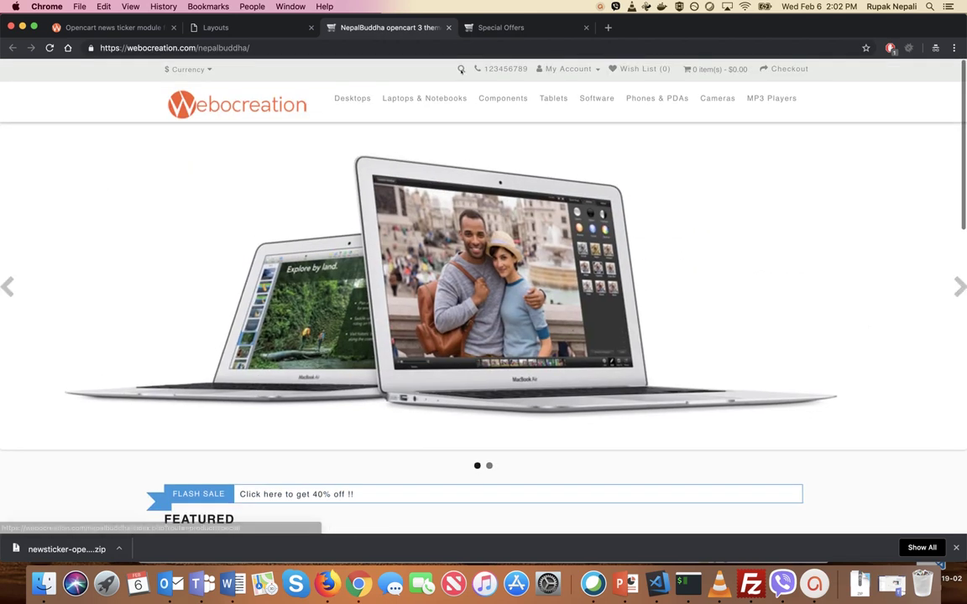
mouse_move(424, 98)
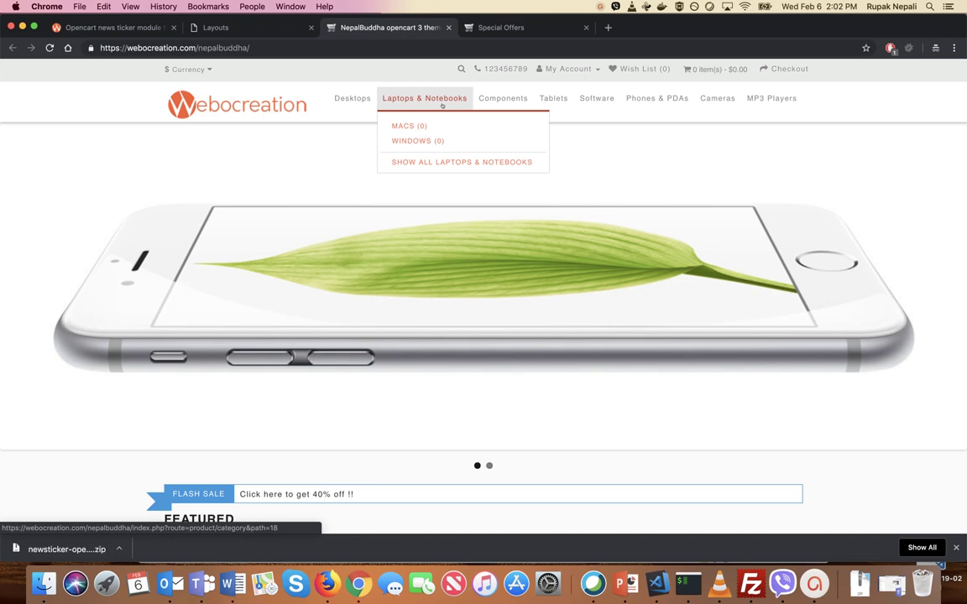
click(434, 161)
scroll(400, 279, down, 2)
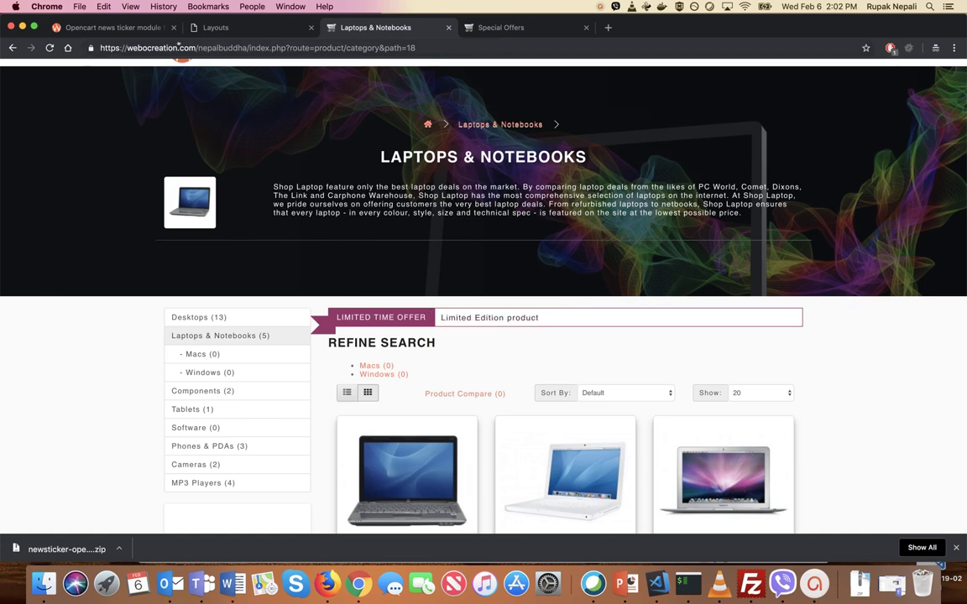
key(super+shift+2)
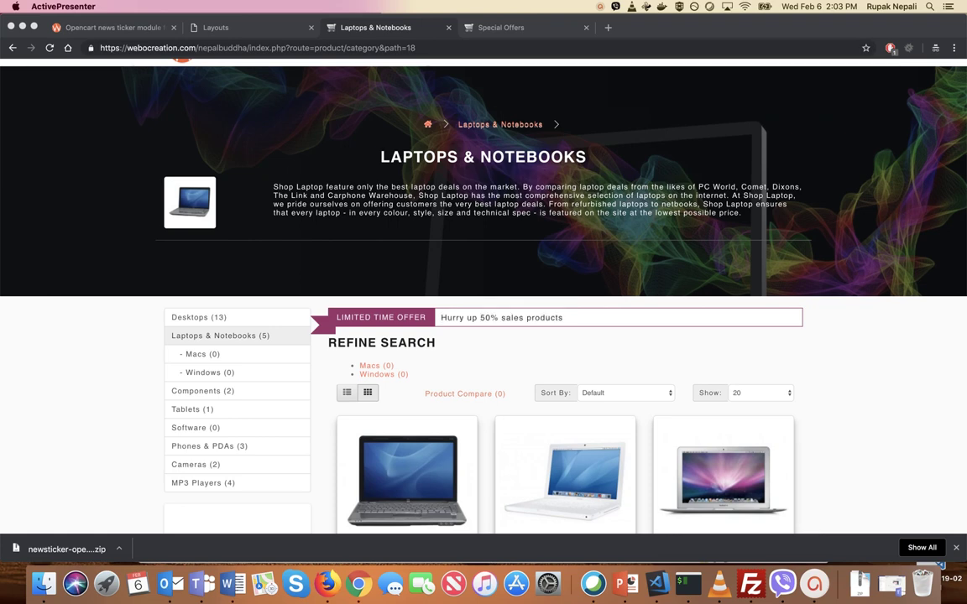
Load the module author's Twitter profile in a new private tab.
click(610, 28)
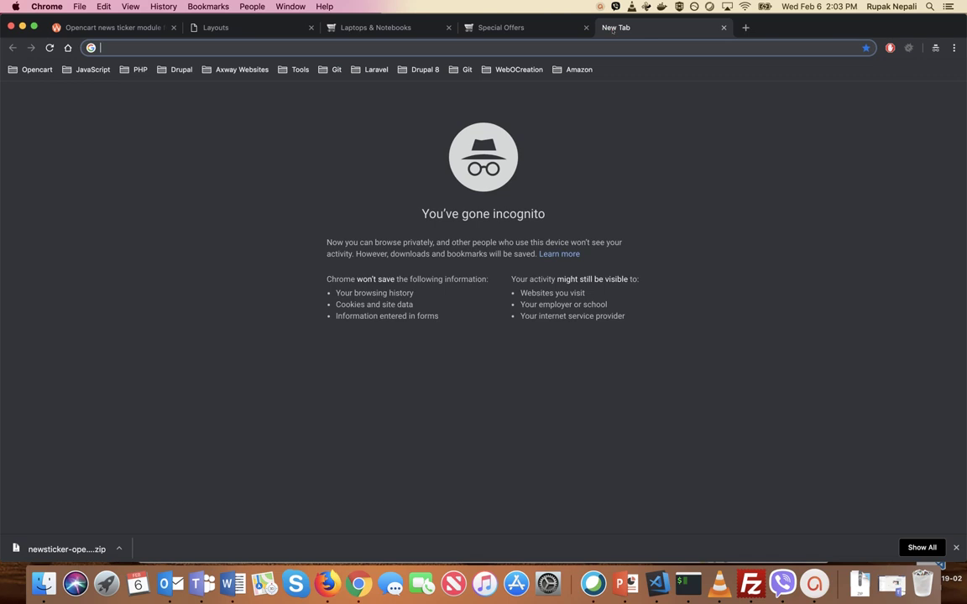
text(twit)
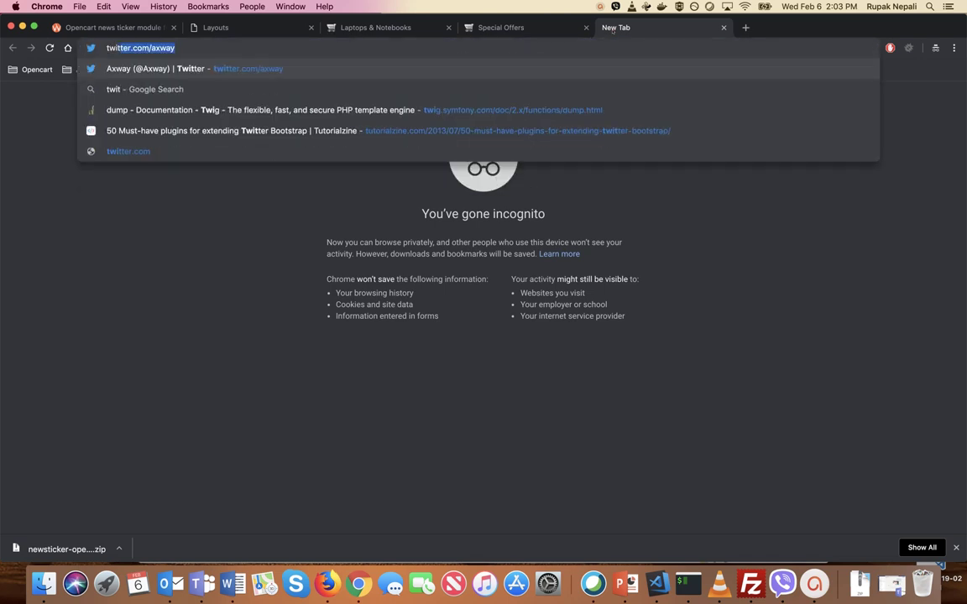
text(ter.com)
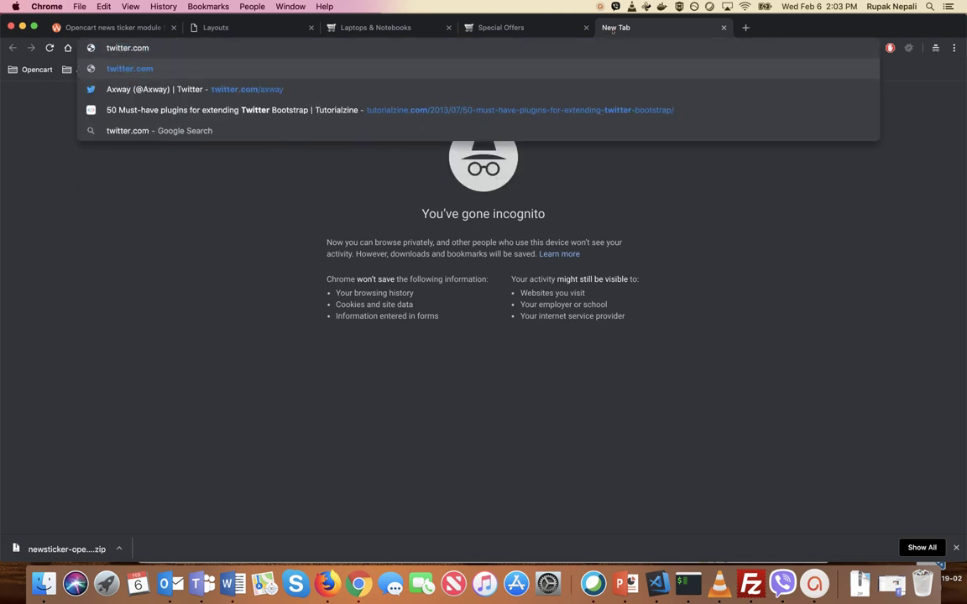
text(/ru)
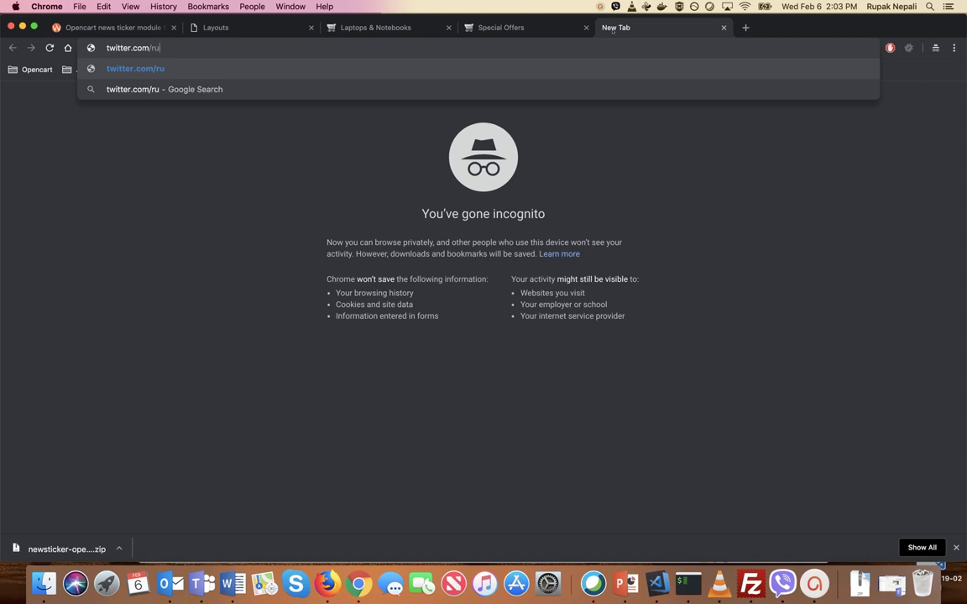
text(paknpl)
key(Return)
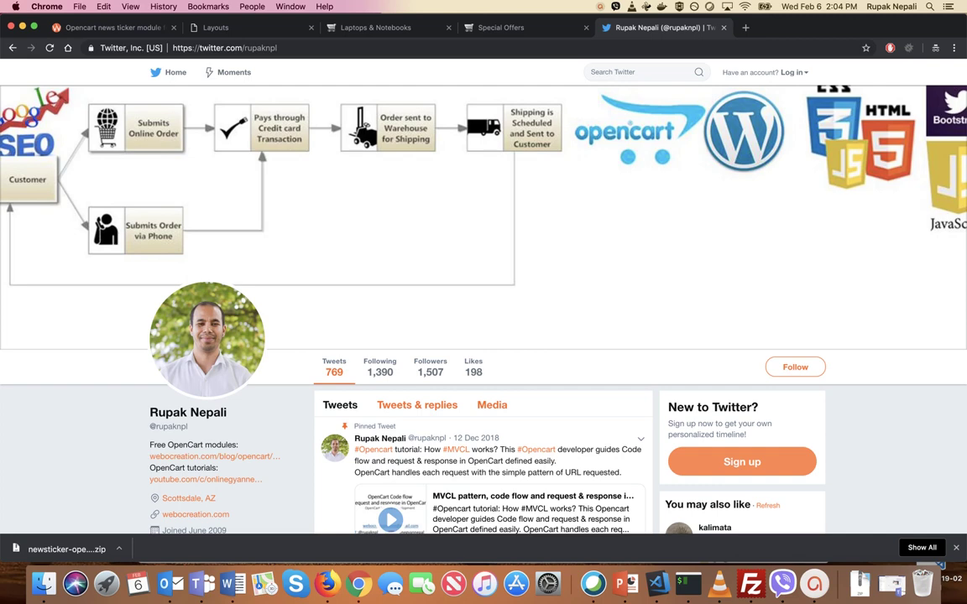
Return to the Webocreation Newsticker blog post and scroll down to the Database Installation section.
click(114, 29)
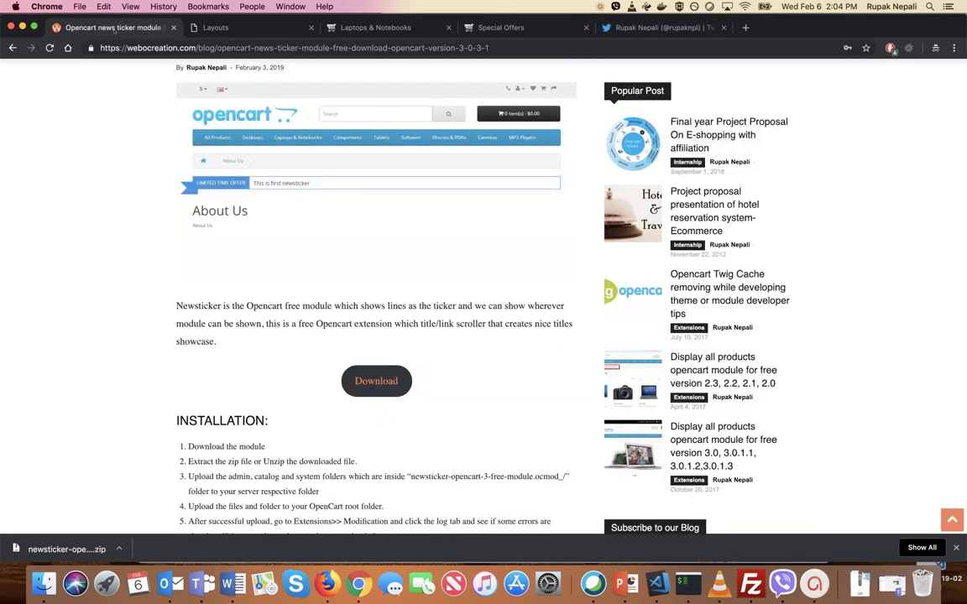
scroll(94, 306, up, 3)
scroll(94, 306, down, 3)
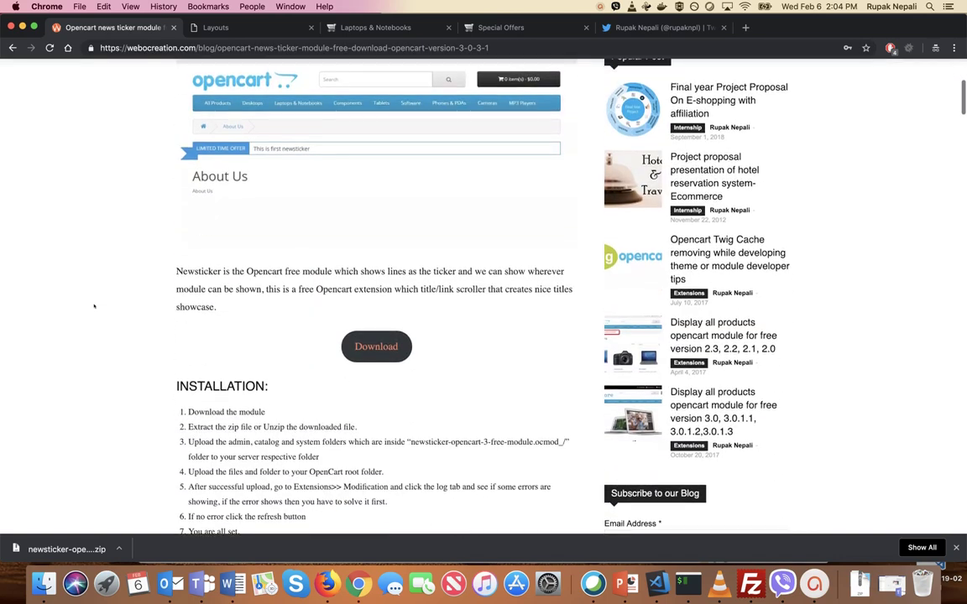
scroll(94, 306, down, 2)
scroll(94, 306, down, 5)
scroll(94, 306, down, 1)
scroll(94, 305, down, 5)
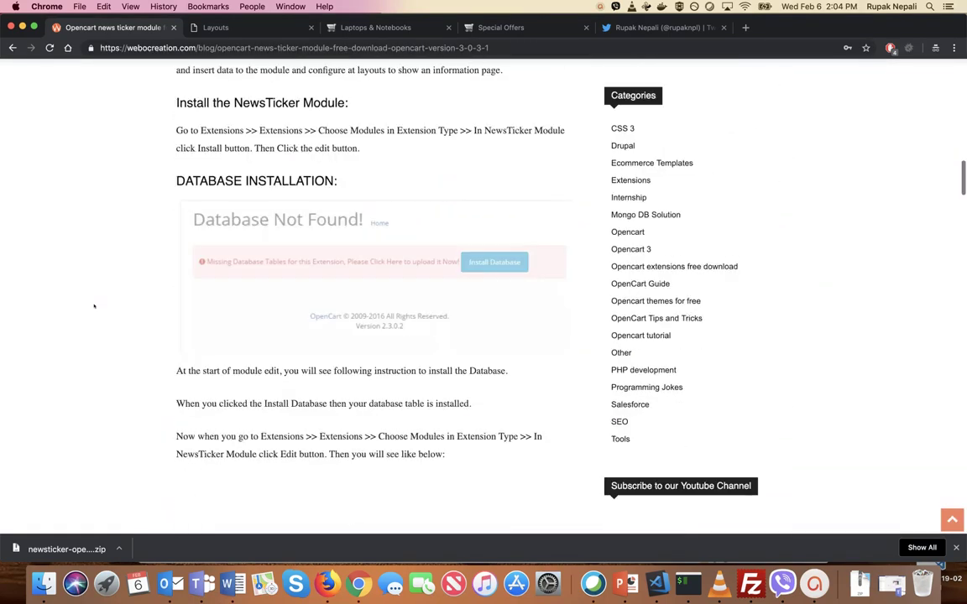
scroll(95, 302, down, 2)
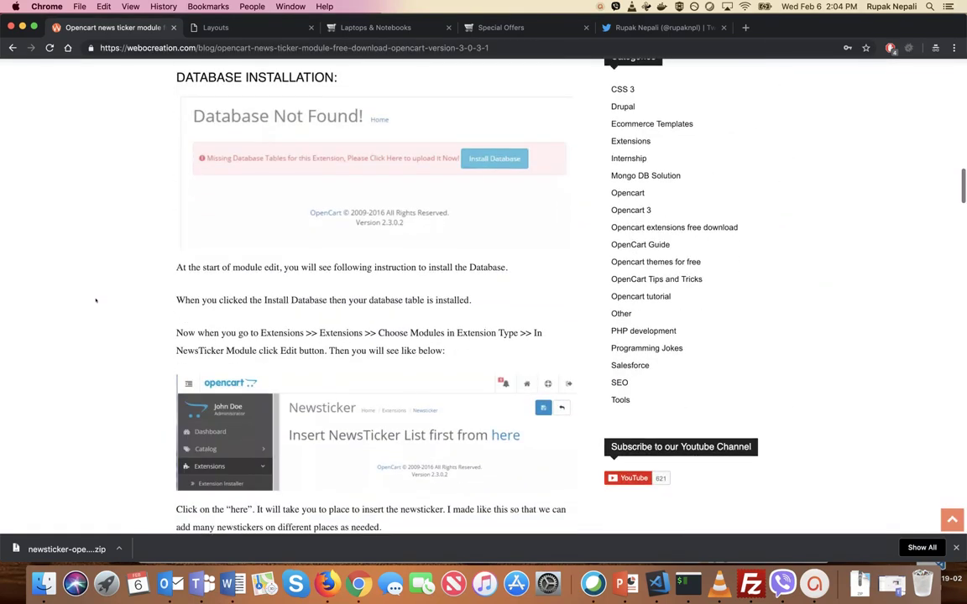
Open the 'Opencart extensions free download' and 'Opencart tutorial' sidebar categories in new tabs.
right_click(664, 228)
click(696, 235)
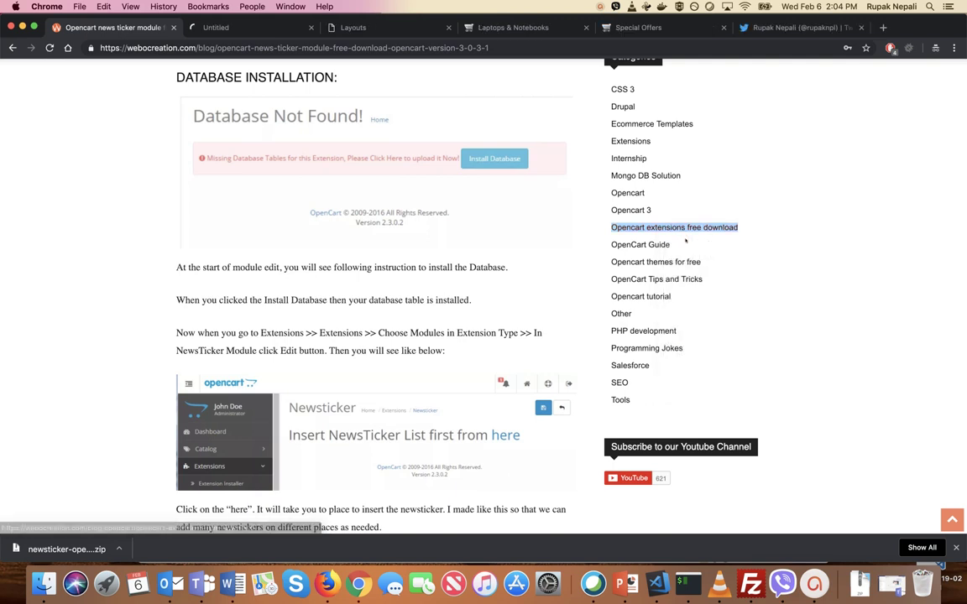
right_click(645, 297)
click(671, 300)
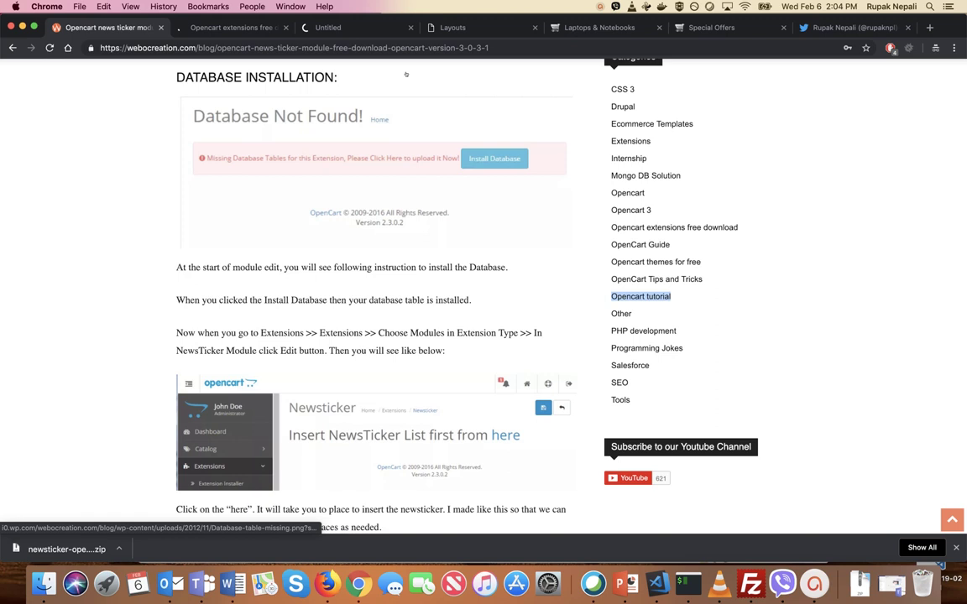